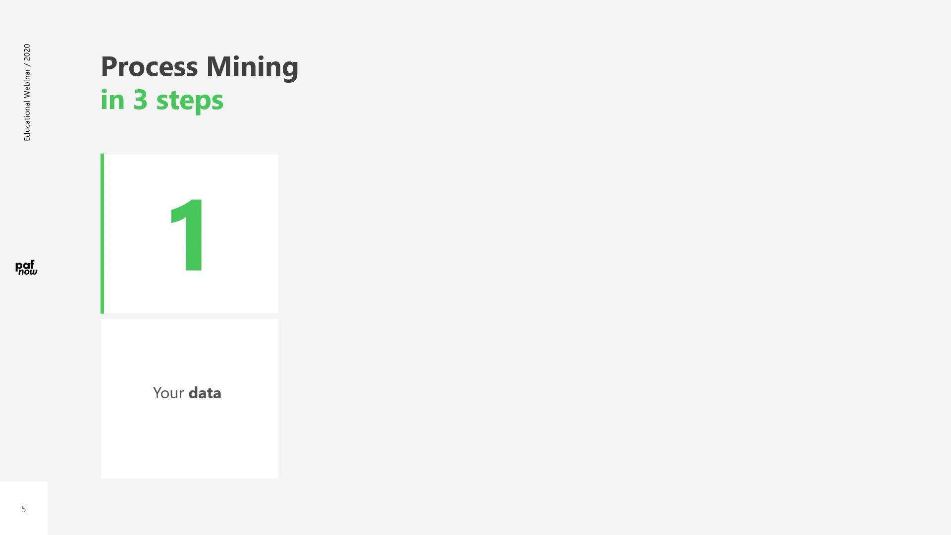
# Step: Advance the slideshow to slide 7, 'Data Requirements for Process Mining'
pyautogui.press('Right')
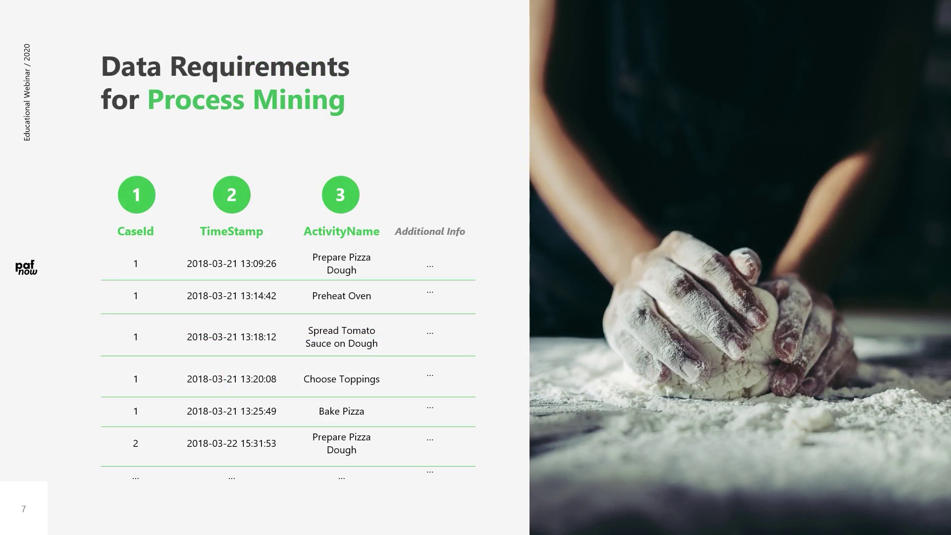
# Step: Advance past the data requirements slide to 'Process Mining in 3 steps'
pyautogui.press('Right')
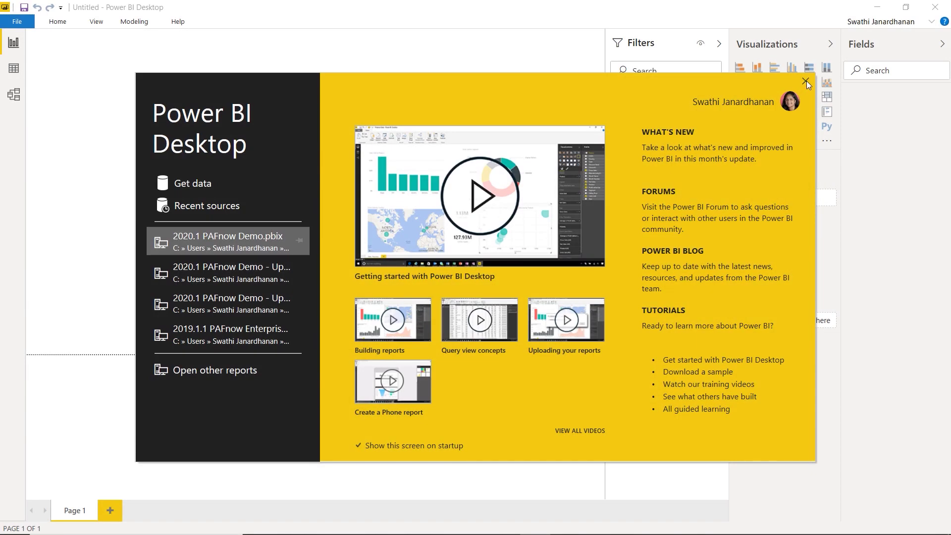
# Step: Dismiss the start screen and begin a Text/CSV import from Get Data
pyautogui.click(806, 81)
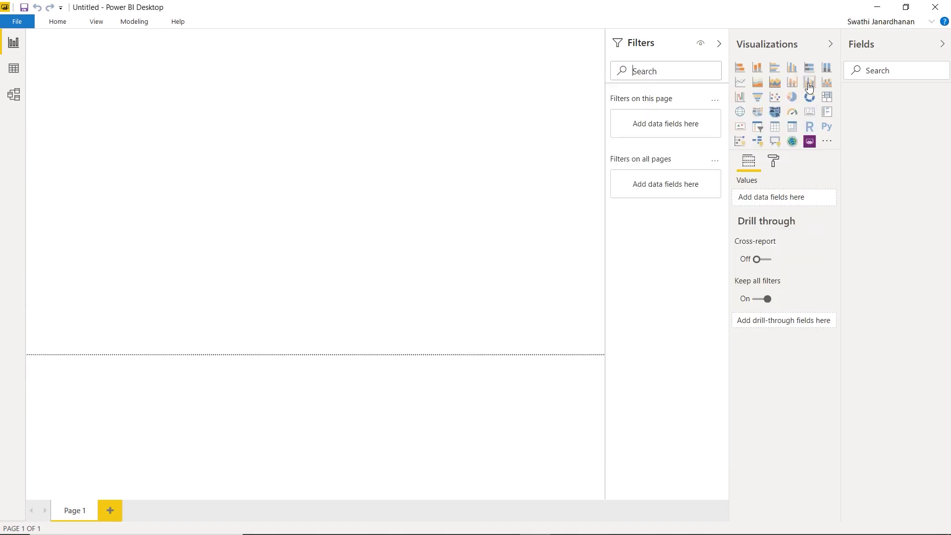
pyautogui.click(59, 26)
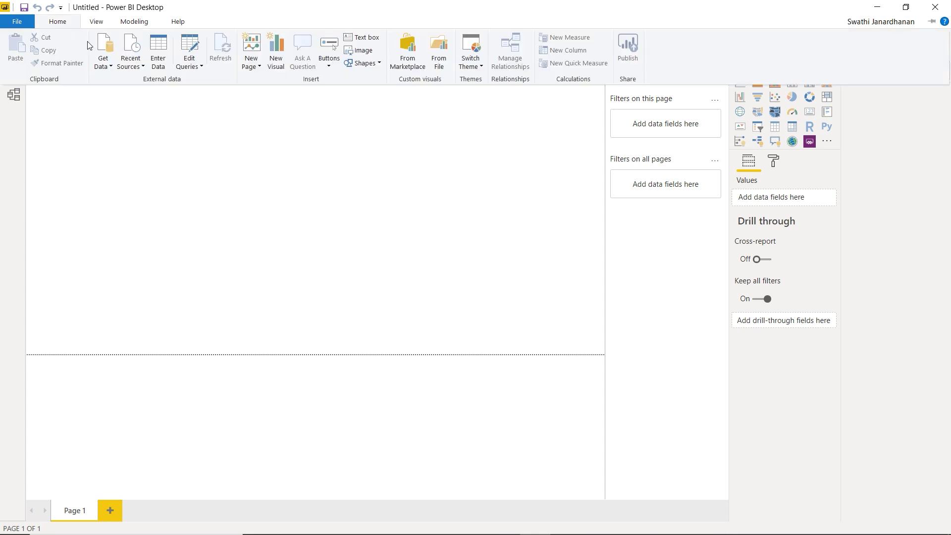
pyautogui.click(102, 45)
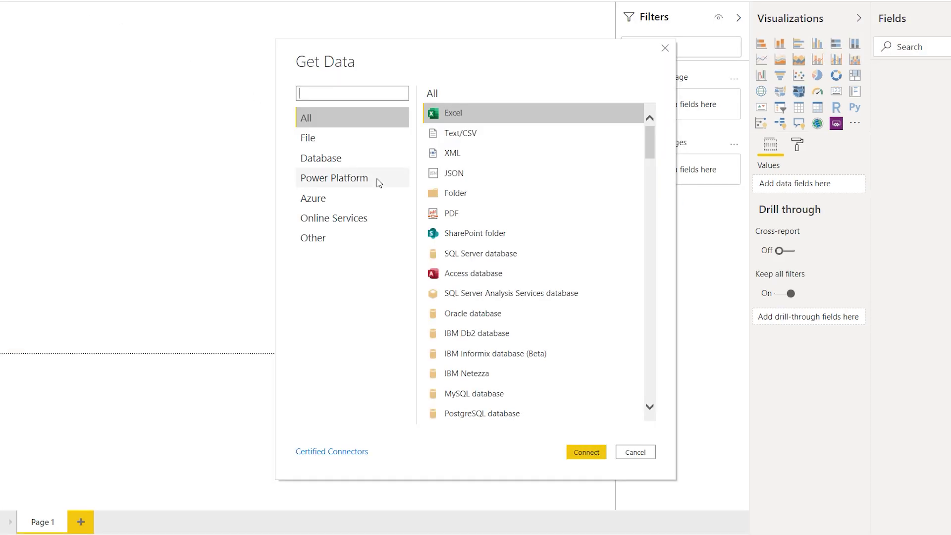
pyautogui.scroll(-1, 477, 336)
pyautogui.scroll(-8, 477, 336)
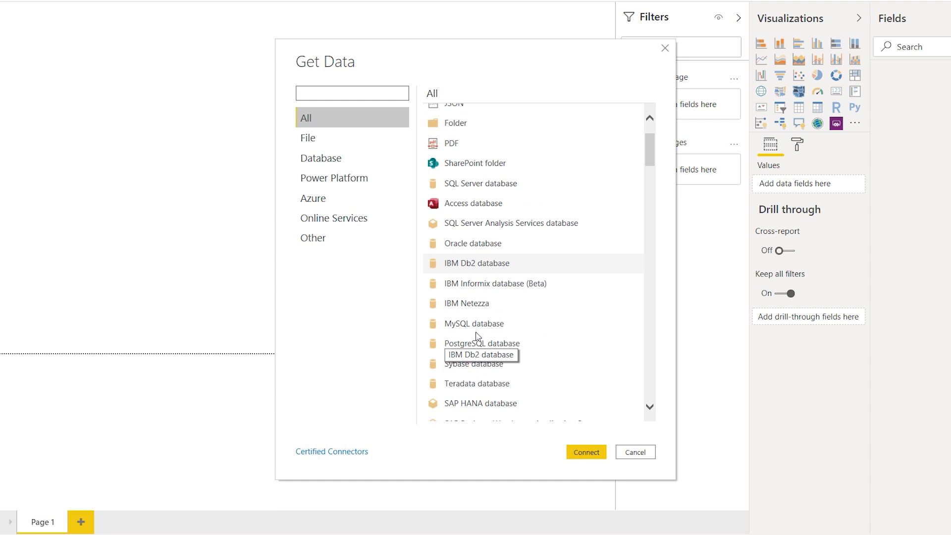
pyautogui.scroll(-3, 478, 336)
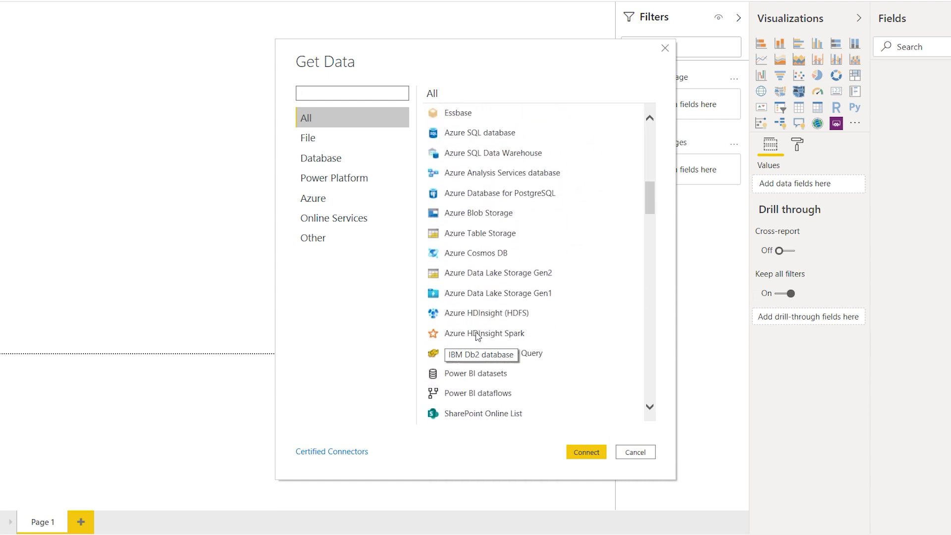
pyautogui.scroll(-5, 479, 391)
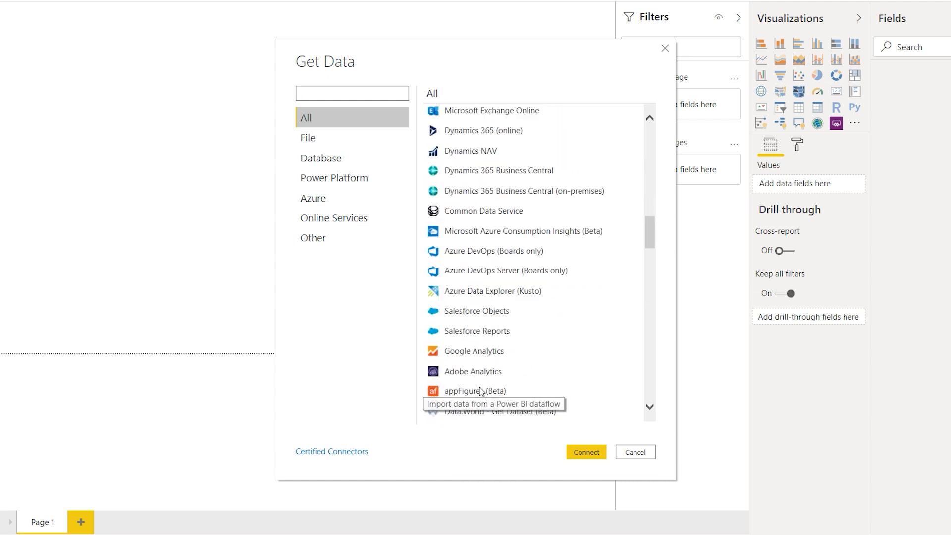
pyautogui.scroll(15, 479, 390)
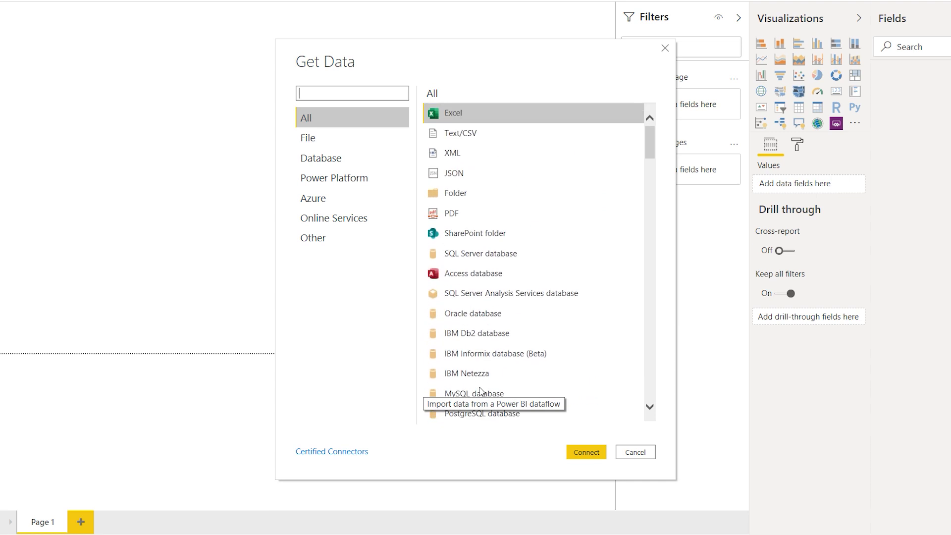
pyautogui.click(477, 137)
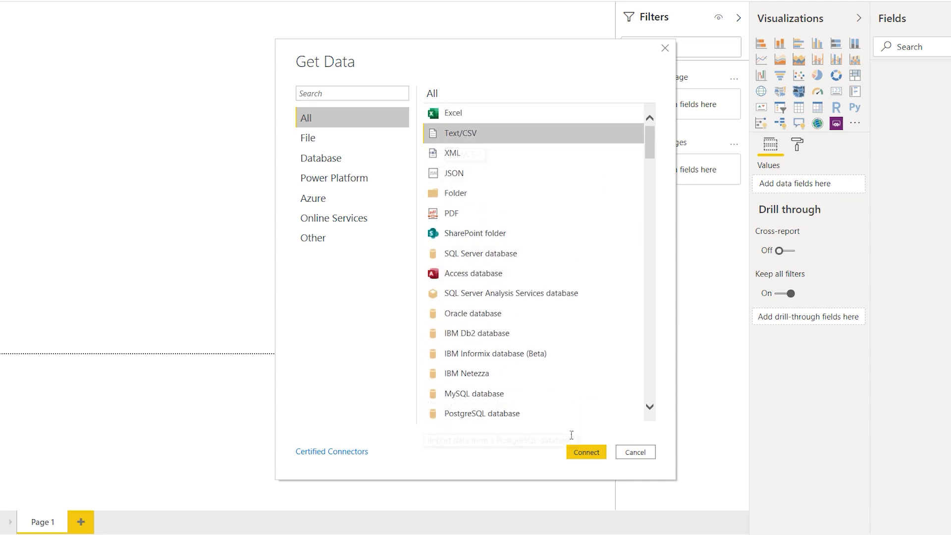
pyautogui.click(587, 455)
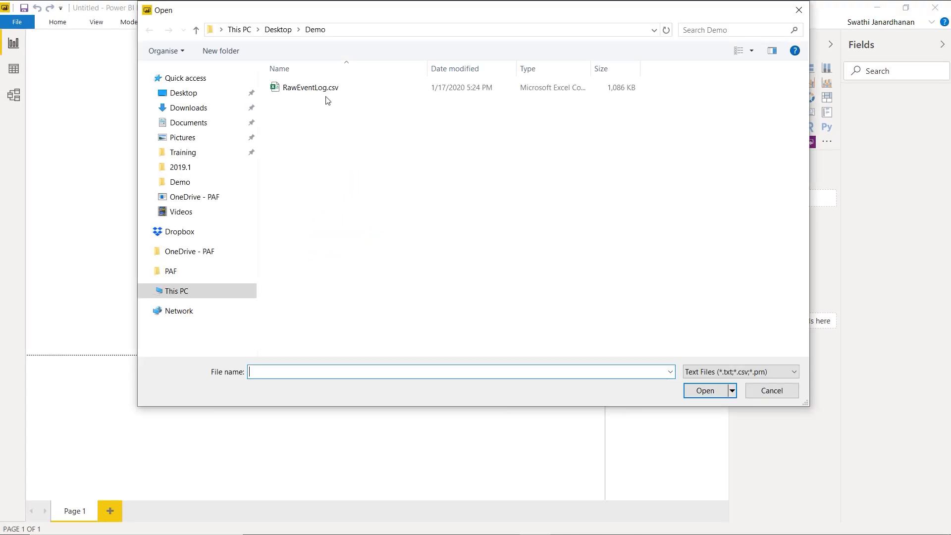
# Step: Open RawEventLog.csv from the Demo folder and load it into the model
pyautogui.click(317, 89)
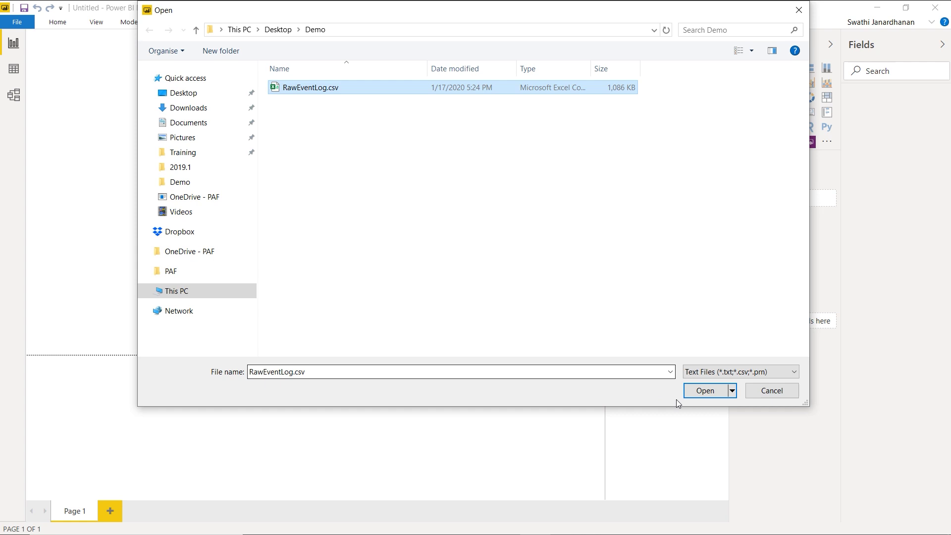
pyautogui.click(699, 395)
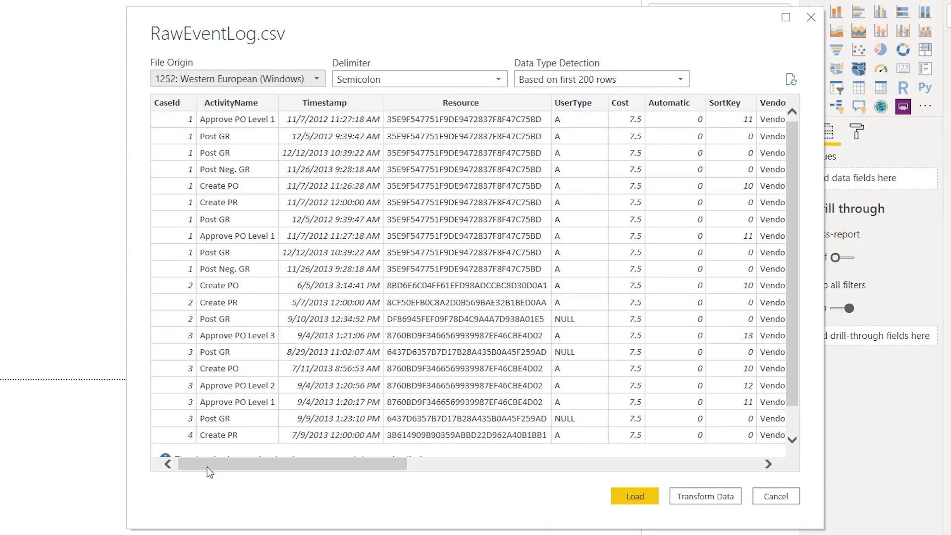
pyautogui.moveTo(209, 465); pyautogui.dragTo(190, 476)
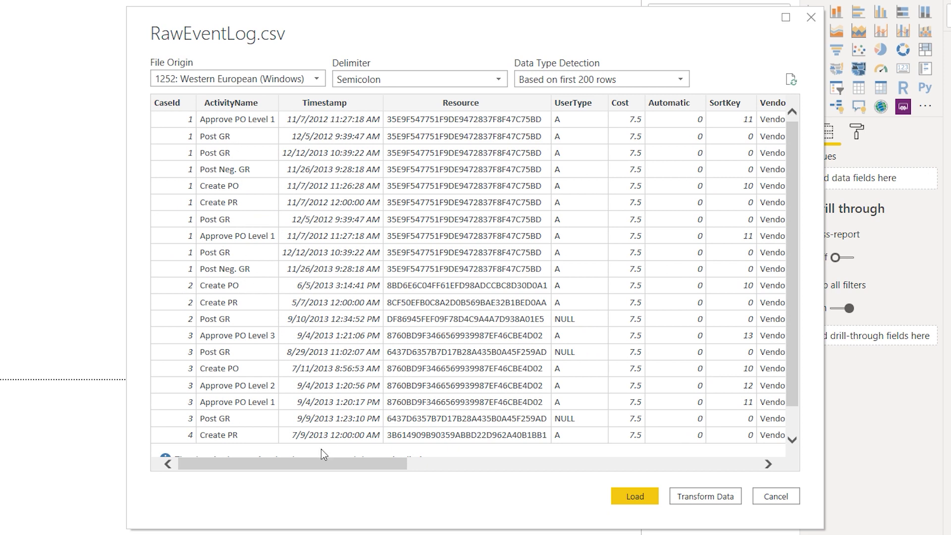
pyautogui.moveTo(315, 464); pyautogui.dragTo(271, 468)
pyautogui.click(633, 496)
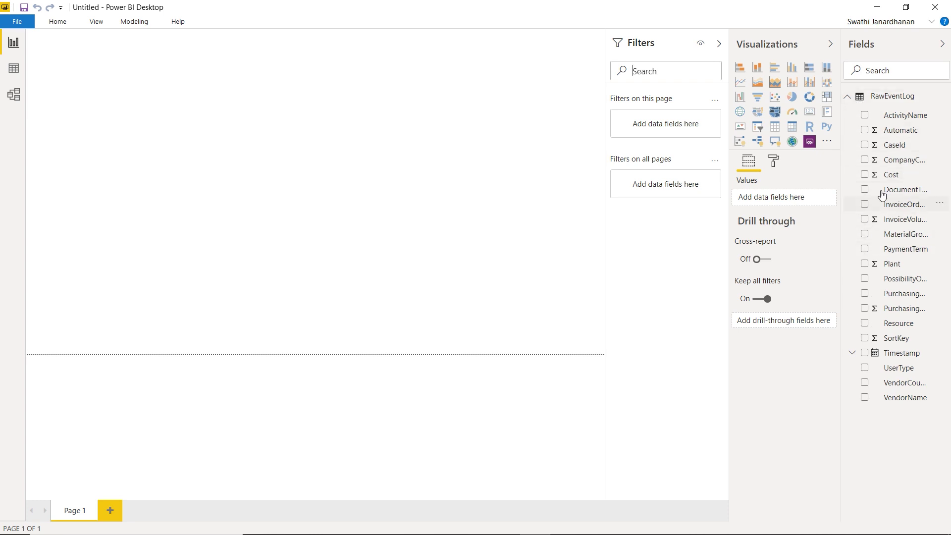
# Step: Search AppSource for 'pafnow' and add the PAFnow Process Mining visual
pyautogui.click(829, 142)
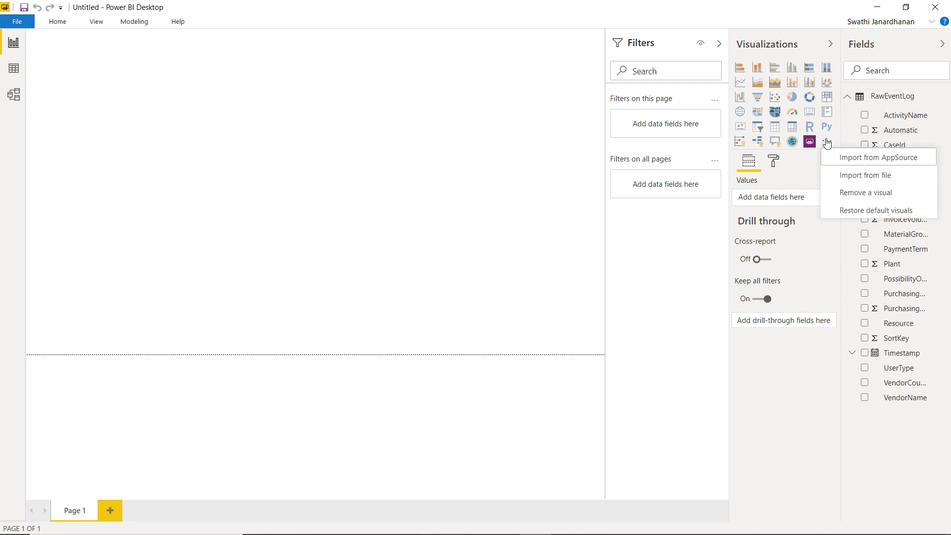
pyautogui.click(853, 163)
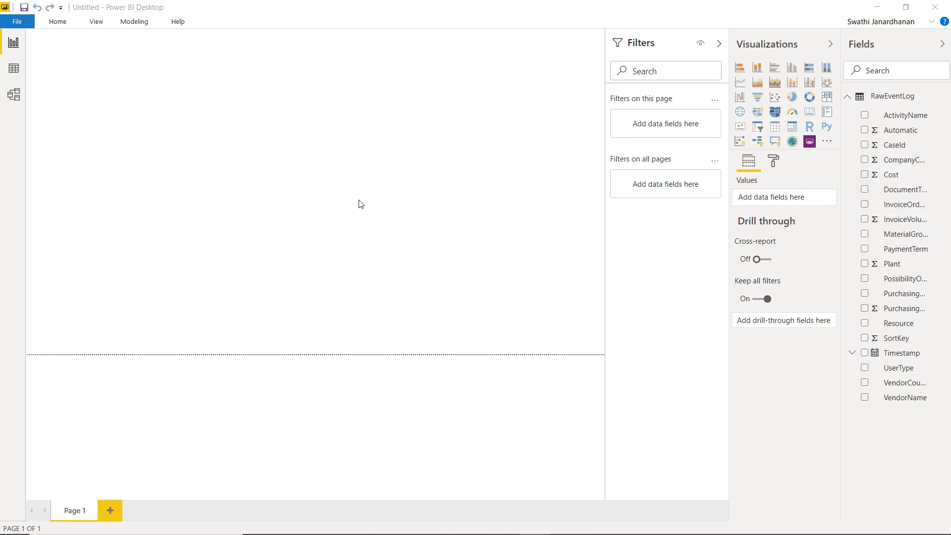
pyautogui.write('pa')
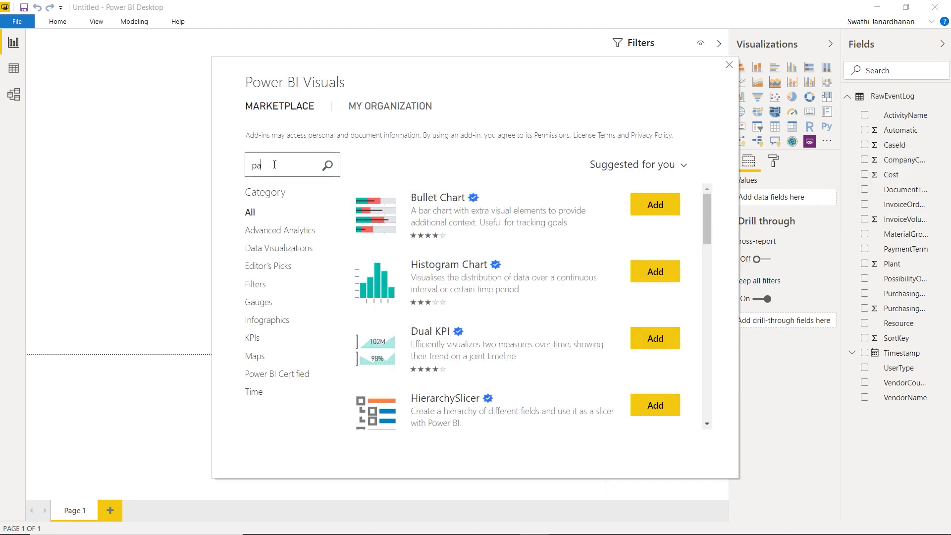
pyautogui.write('fnow')
pyautogui.press('Return')
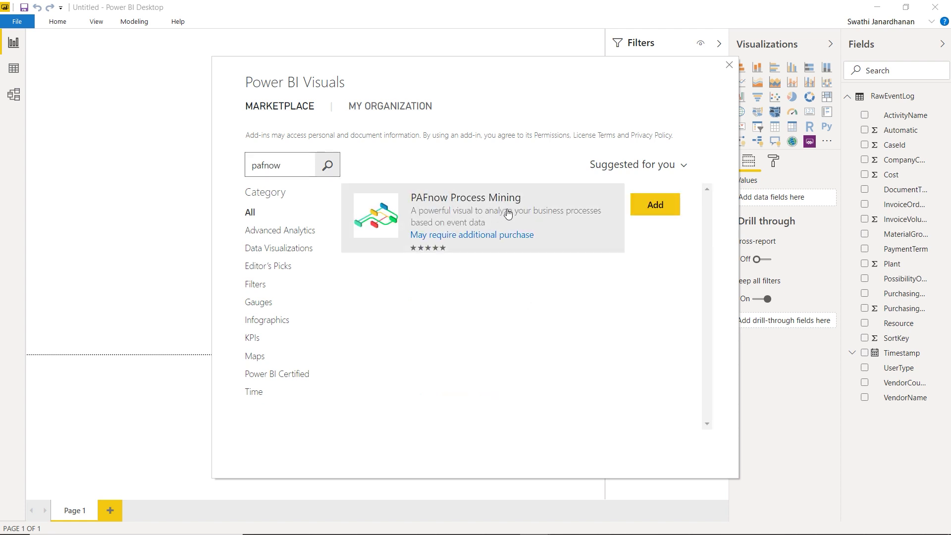
pyautogui.click(655, 204)
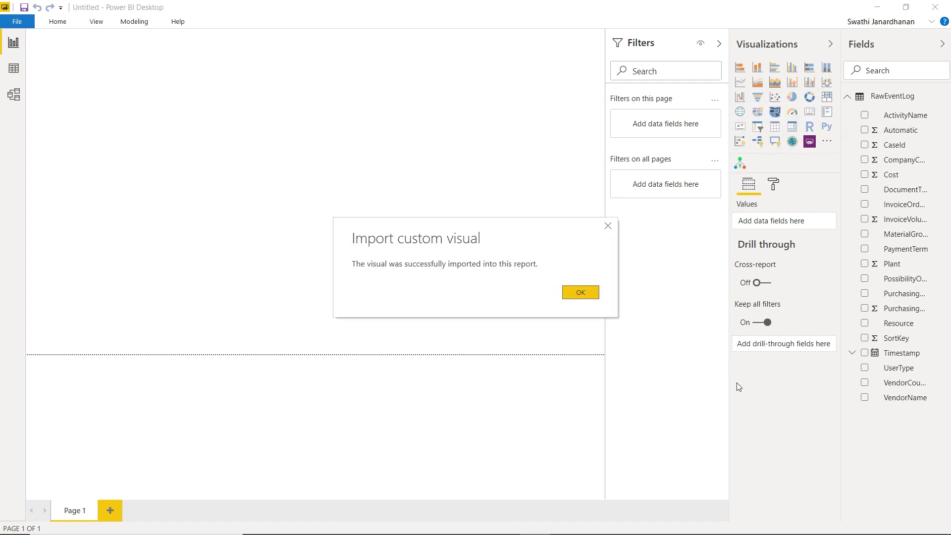
pyautogui.click(585, 286)
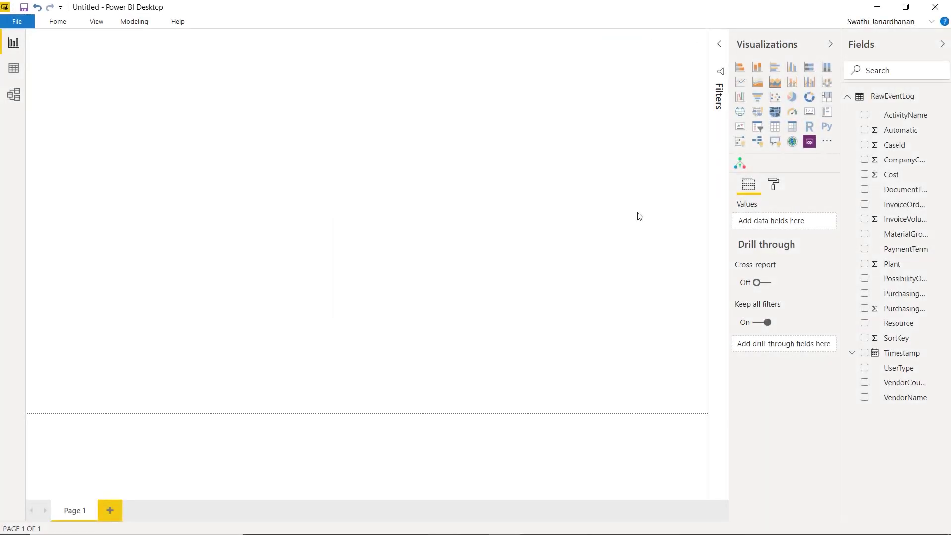
# Step: Place a new PAFnow visual on the page, enlarged to fill the canvas
pyautogui.click(740, 167)
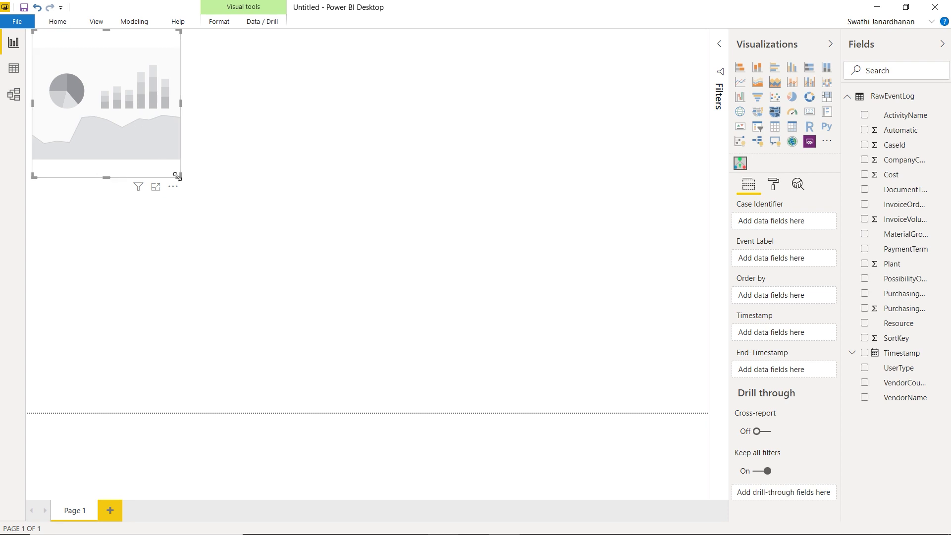
pyautogui.moveTo(177, 177); pyautogui.dragTo(707, 425)
pyautogui.click(708, 427)
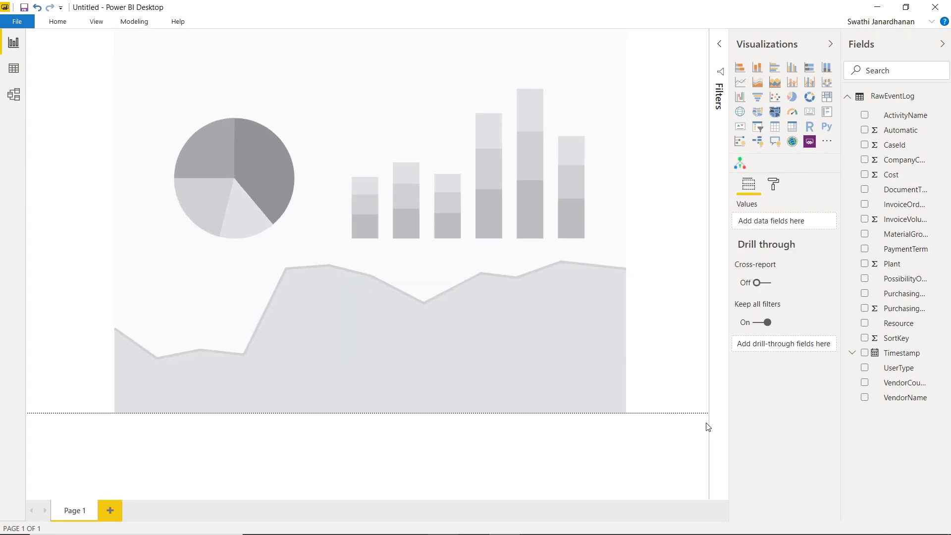
# Step: Assign CaseId, ActivityName and Timestamp as the case ID, activity and timestamp fields
pyautogui.click(498, 287)
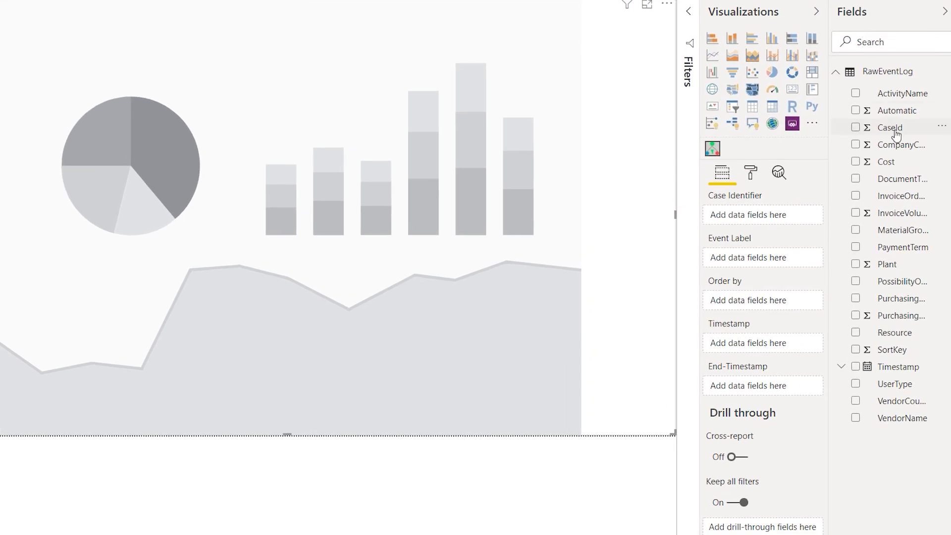
pyautogui.moveTo(896, 135); pyautogui.dragTo(756, 223)
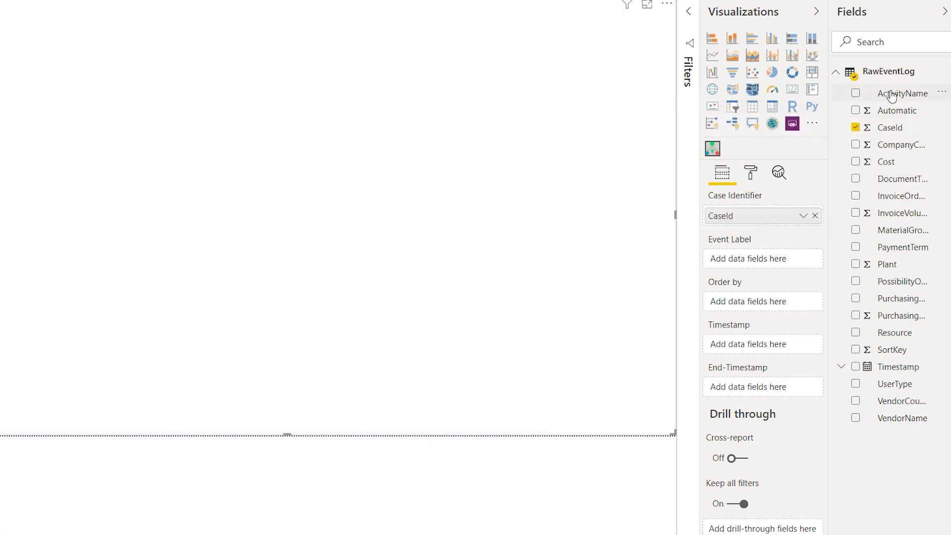
pyautogui.moveTo(892, 95); pyautogui.dragTo(767, 264)
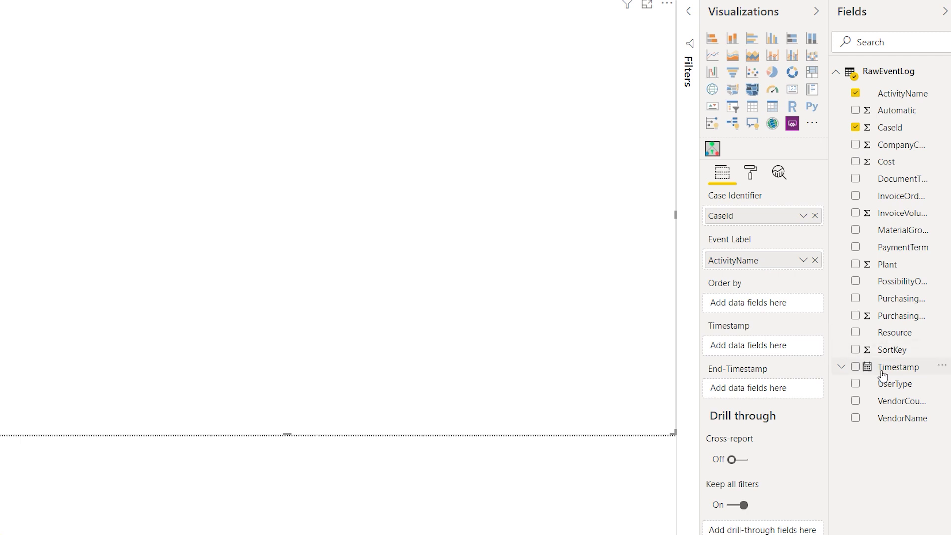
pyautogui.moveTo(883, 377); pyautogui.dragTo(755, 353)
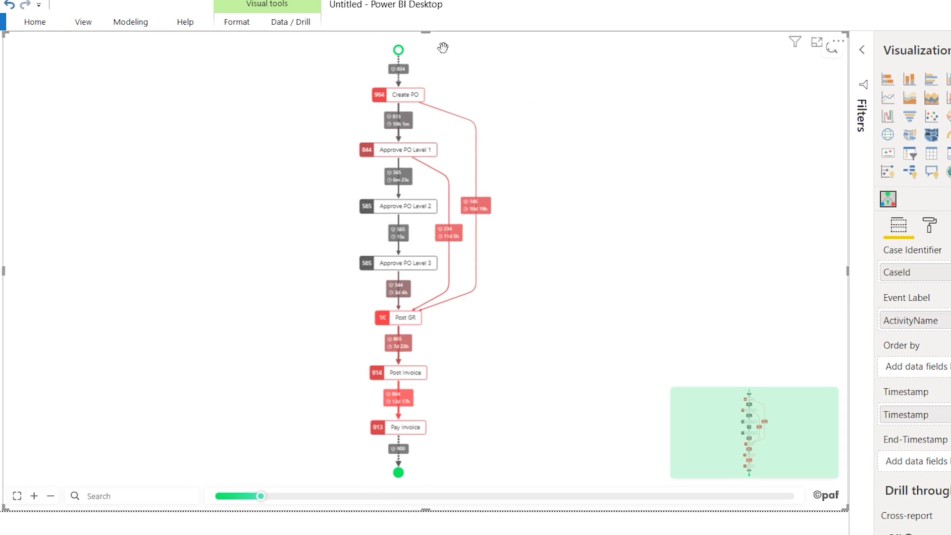
# Step: Fit the whole Create PO to Pay Invoice flow into the process map view
pyautogui.moveTo(400, 65)
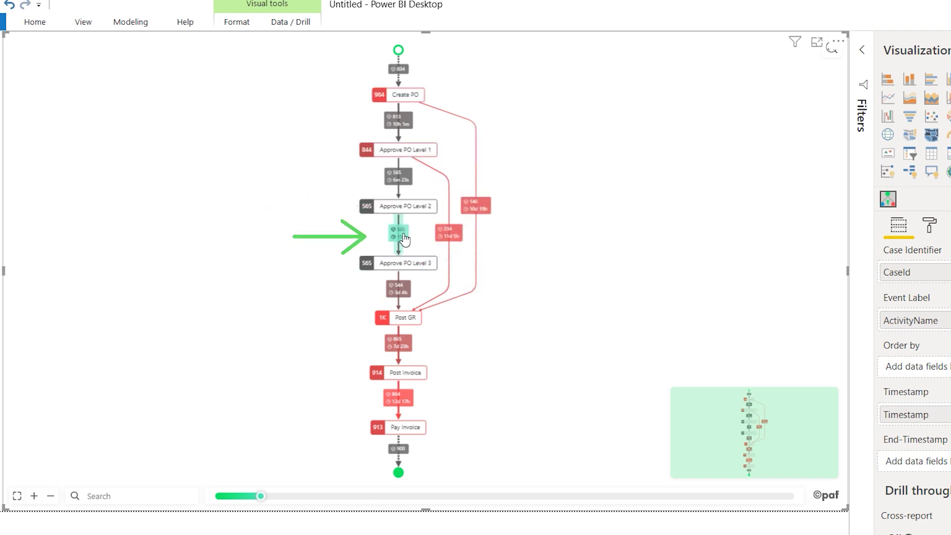
pyautogui.moveTo(401, 238)
pyautogui.moveTo(400, 192)
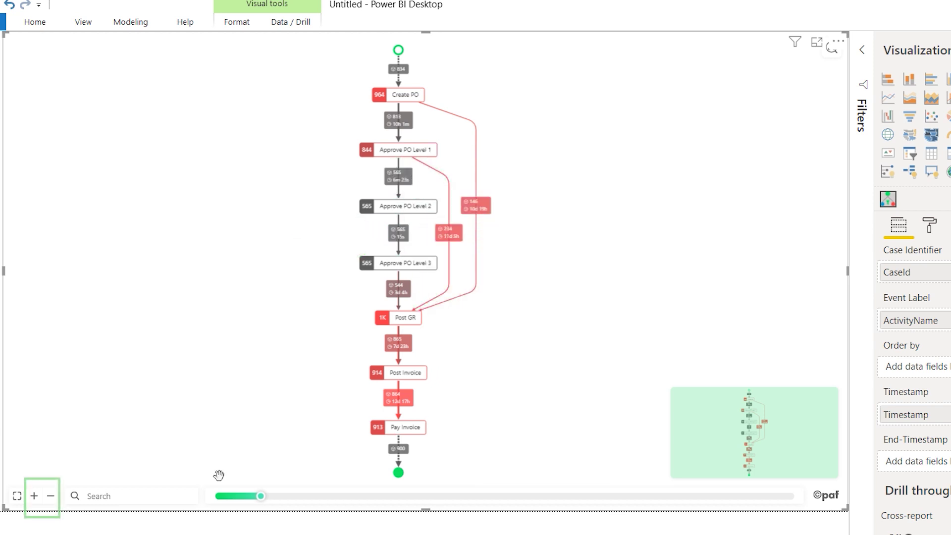
pyautogui.click(50, 497)
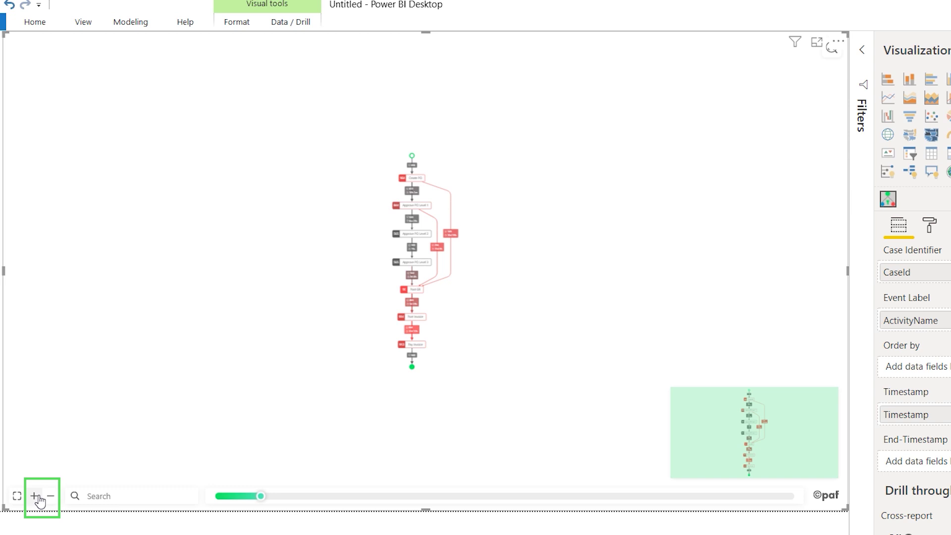
pyautogui.click(35, 496)
pyautogui.click(35, 496)
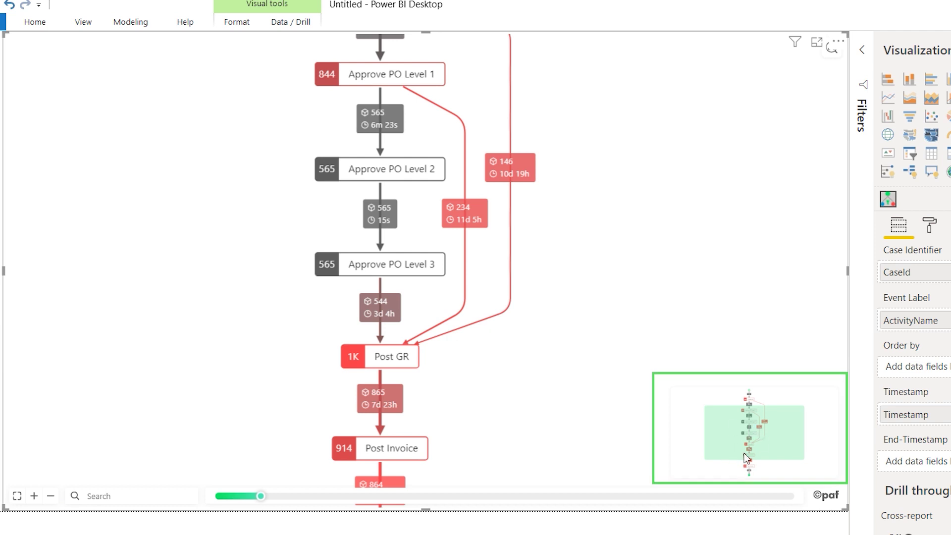
pyautogui.moveTo(756, 428)
pyautogui.mouseDown()
pyautogui.moveTo(748, 453)
pyautogui.moveTo(753, 412)
pyautogui.moveTo(759, 445)
pyautogui.mouseUp()
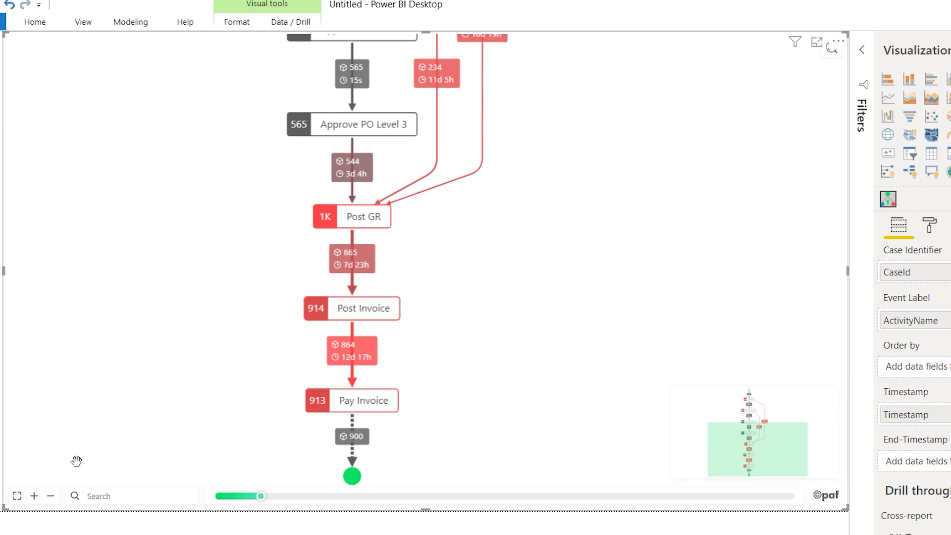
pyautogui.click(17, 496)
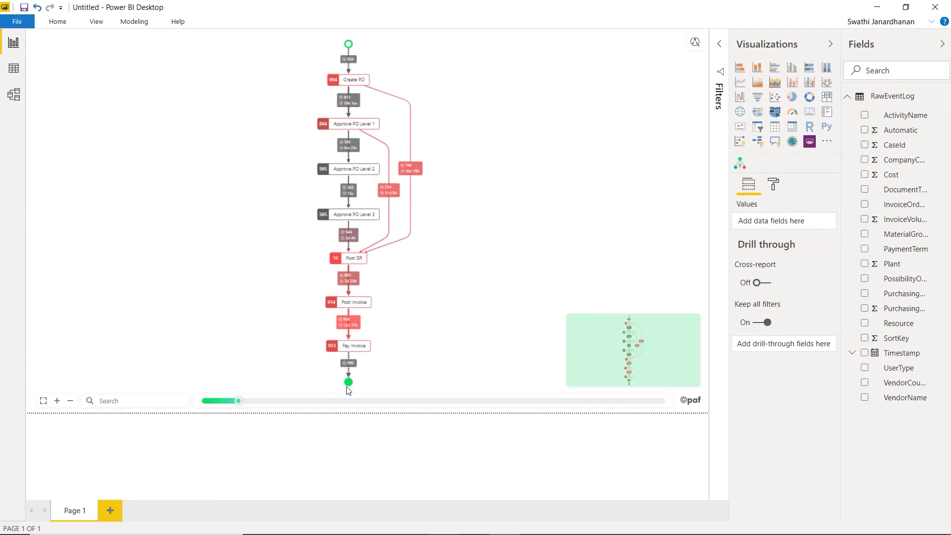
# Step: Turn the Minimap option Off under Advanced in the process map's format settings
pyautogui.click(413, 335)
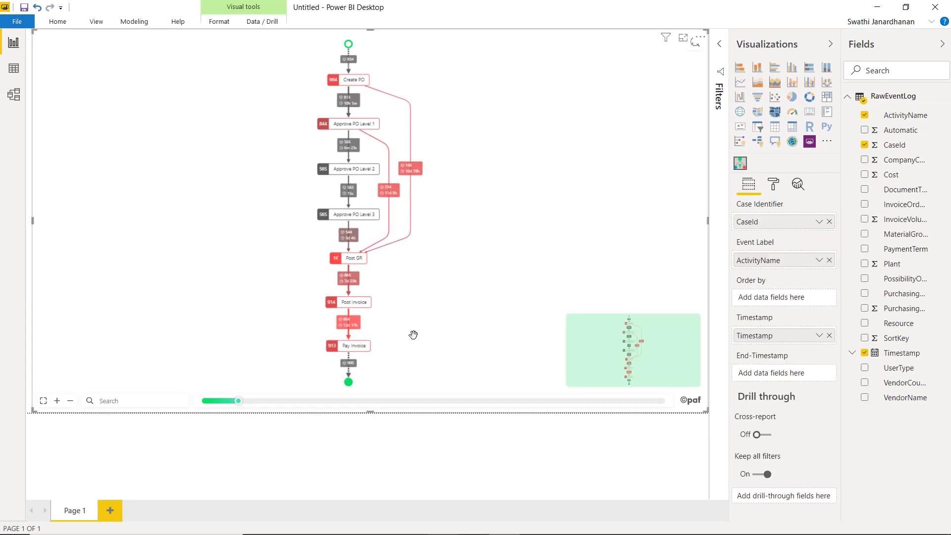
pyautogui.click(778, 190)
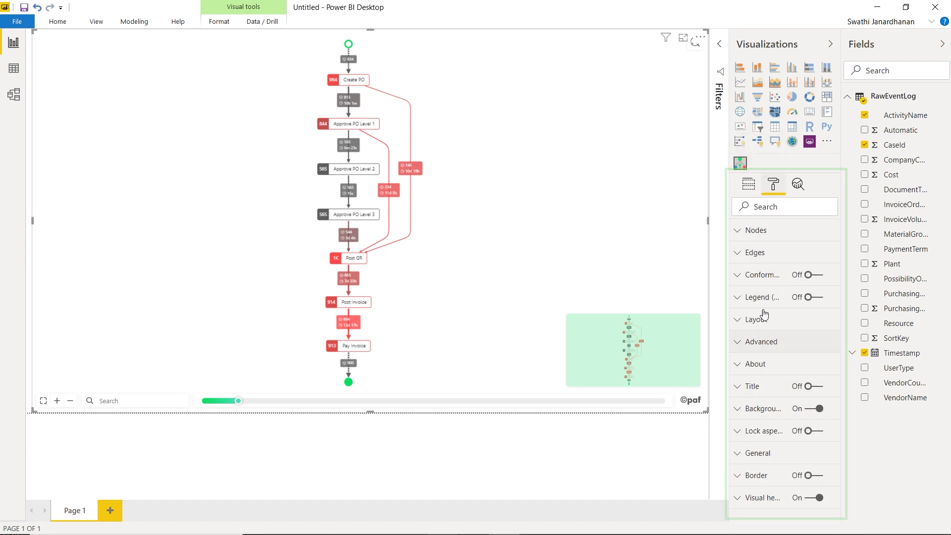
pyautogui.click(772, 341)
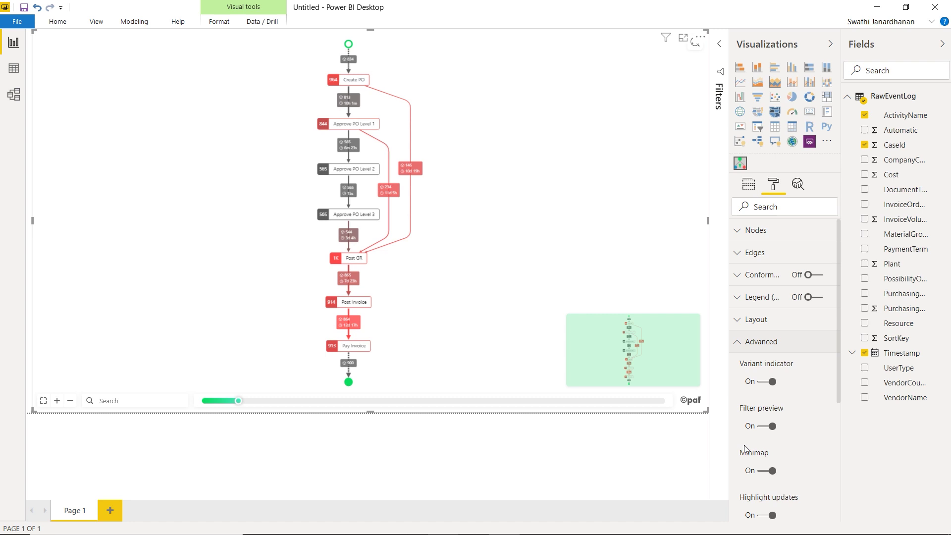
pyautogui.click(759, 471)
pyautogui.click(610, 479)
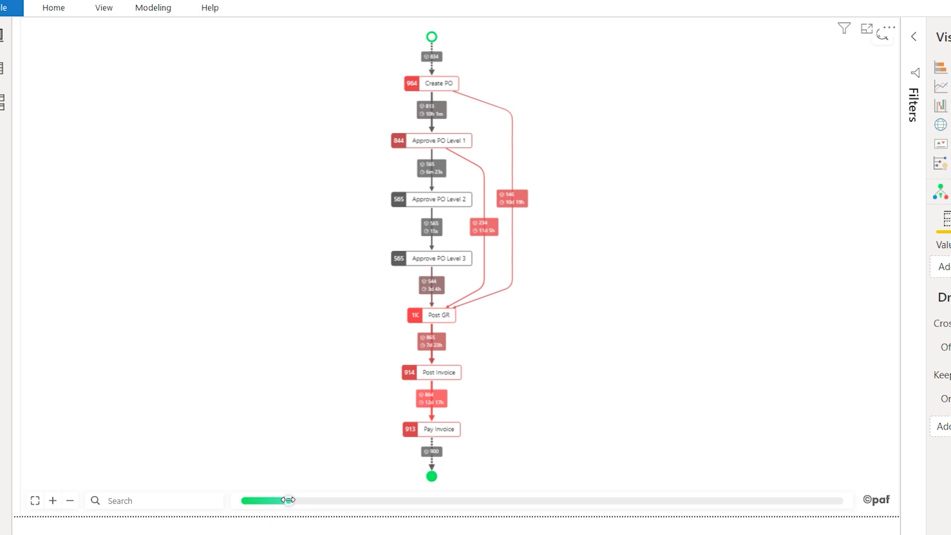
# Step: Widen the variant slider to show all variants, then reset it to the main path
pyautogui.moveTo(288, 500); pyautogui.dragTo(908, 524)
pyautogui.click(908, 524)
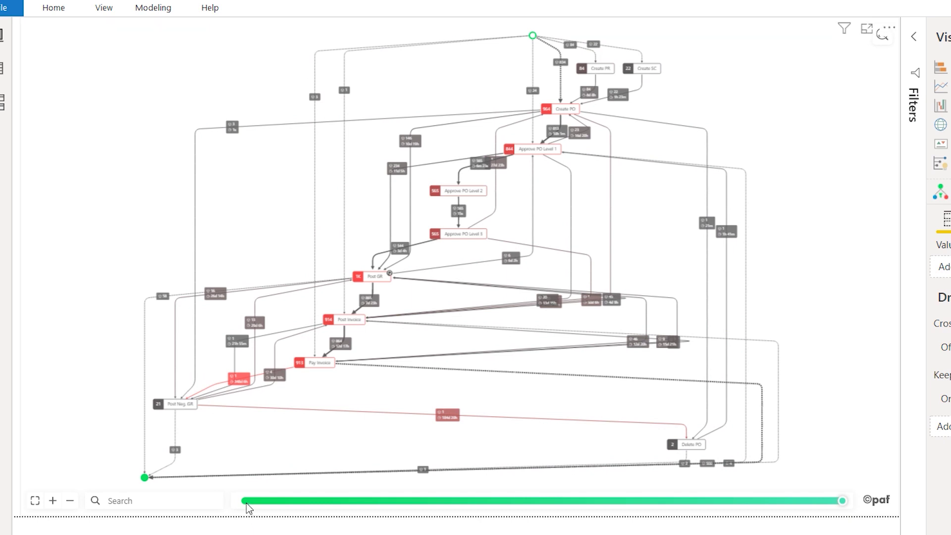
pyautogui.click(245, 504)
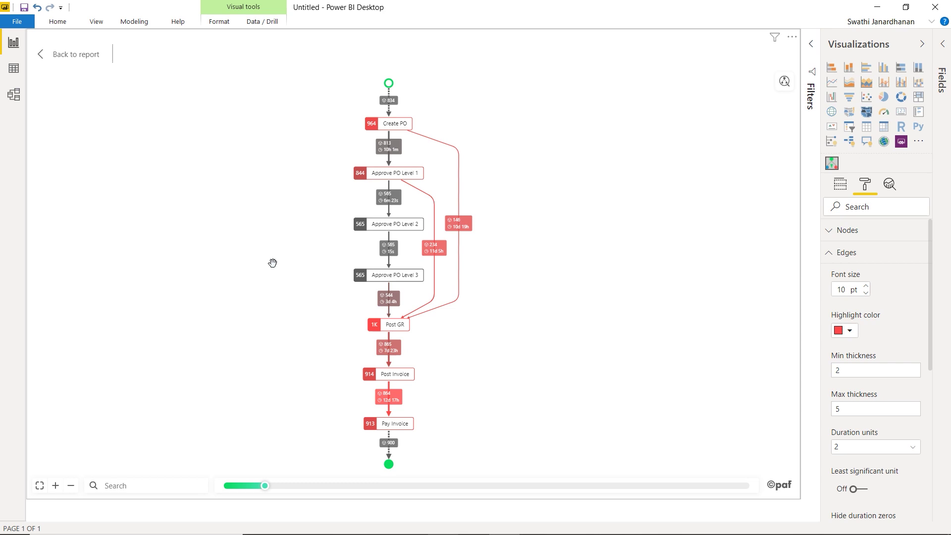
# Step: Zoom in on the Approve PO Level 2 to Level 3 edge: 565 cases, 15s
pyautogui.scroll(1, 292, 256)
pyautogui.scroll(2, 292, 256)
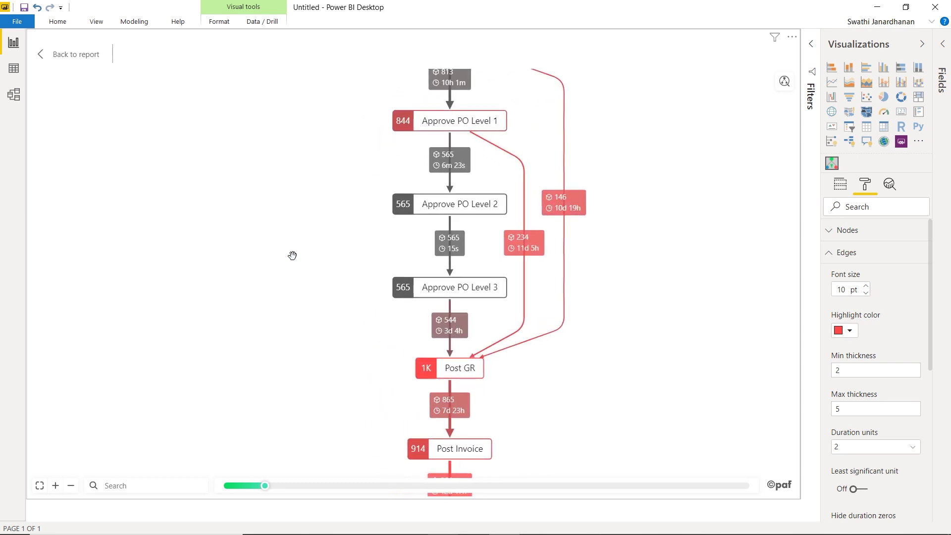
pyautogui.scroll(1, 335, 235)
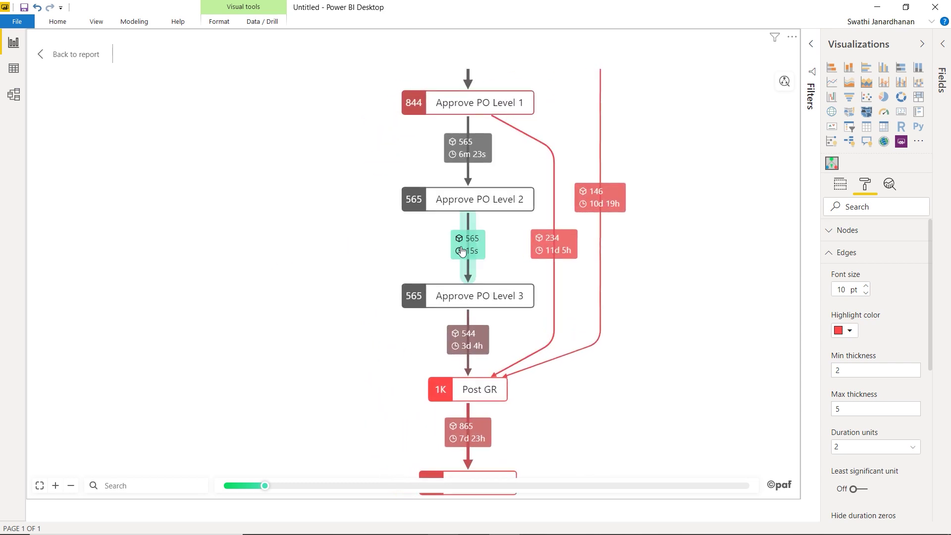
pyautogui.moveTo(468, 247)
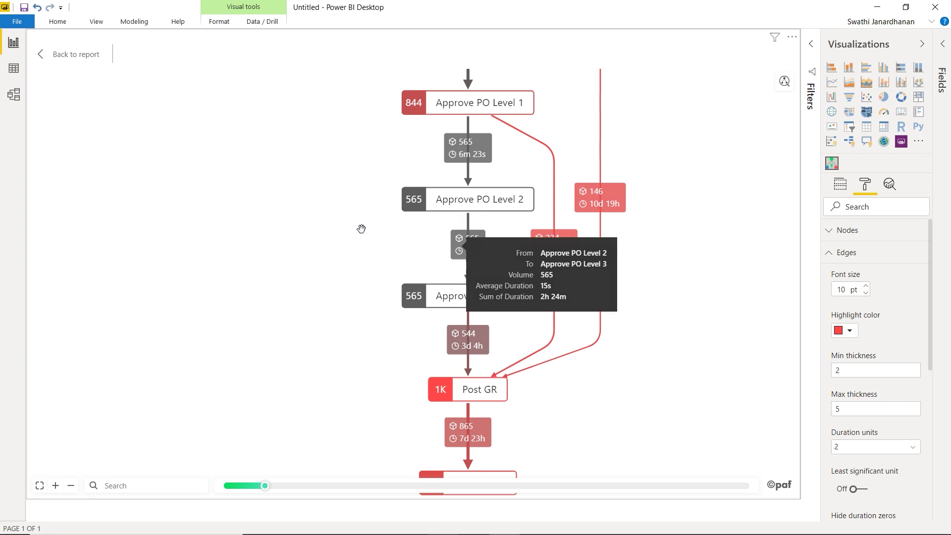
pyautogui.scroll(-2, 362, 228)
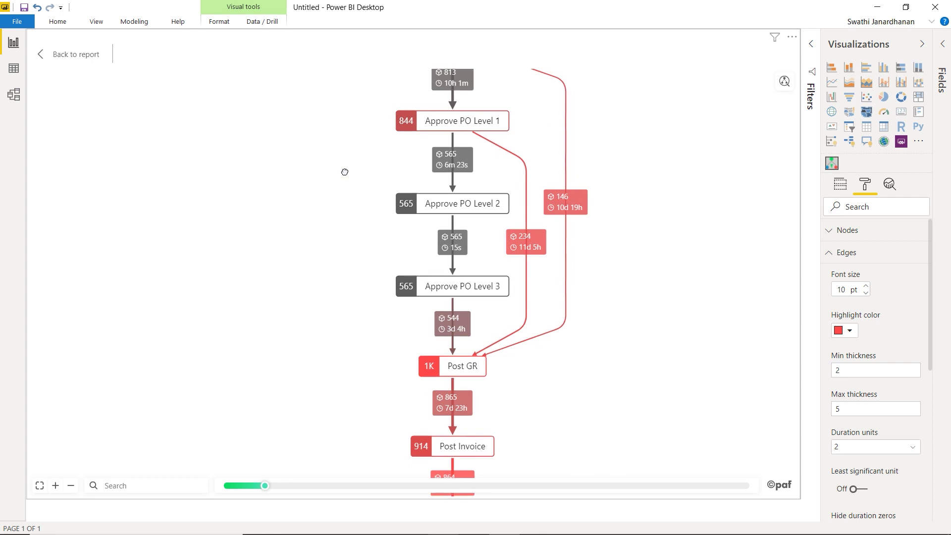
# Step: Pan the map reading edge durations, ending on Post GR→Post Invoice 7d 23h and Pay Invoice 12d 17h
pyautogui.moveTo(345, 172); pyautogui.dragTo(341, 239)
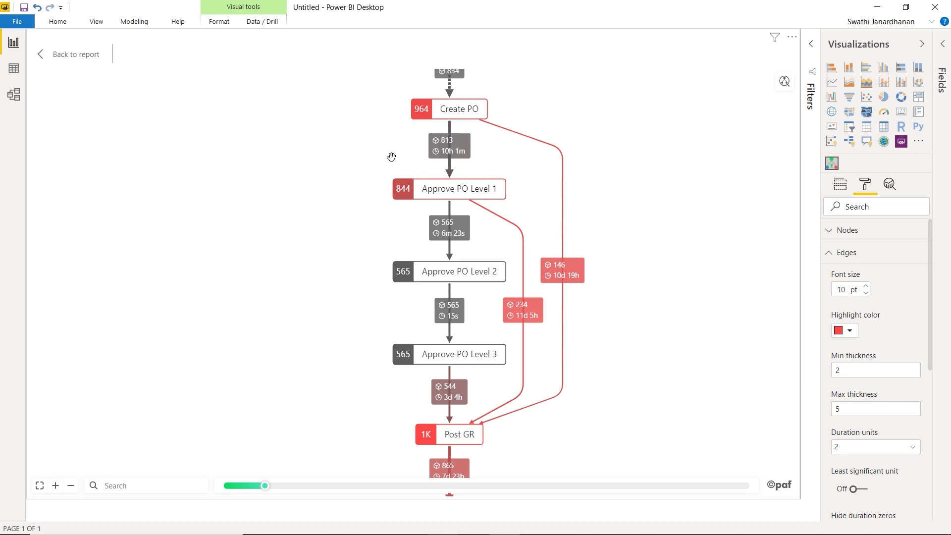
pyautogui.moveTo(454, 168)
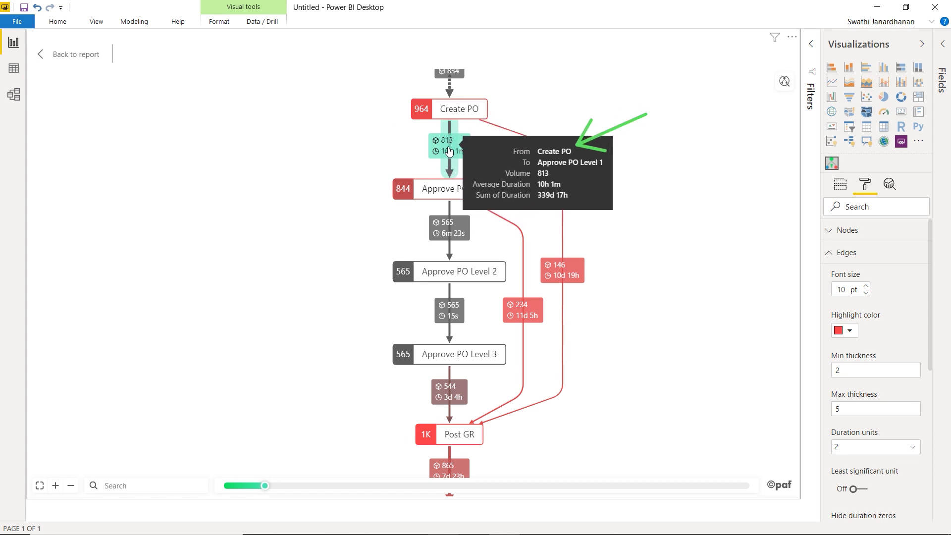
pyautogui.moveTo(512, 138)
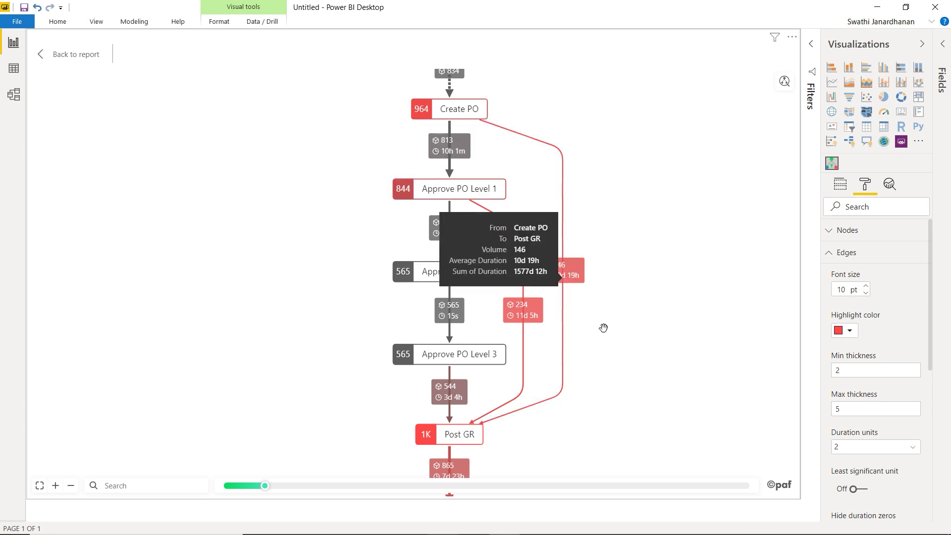
pyautogui.moveTo(605, 329); pyautogui.dragTo(597, 106)
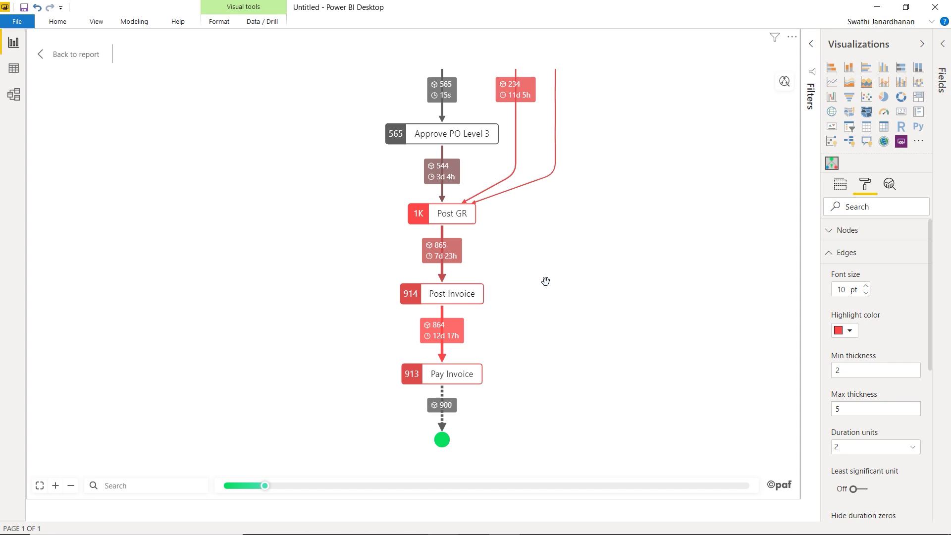
pyautogui.moveTo(444, 342)
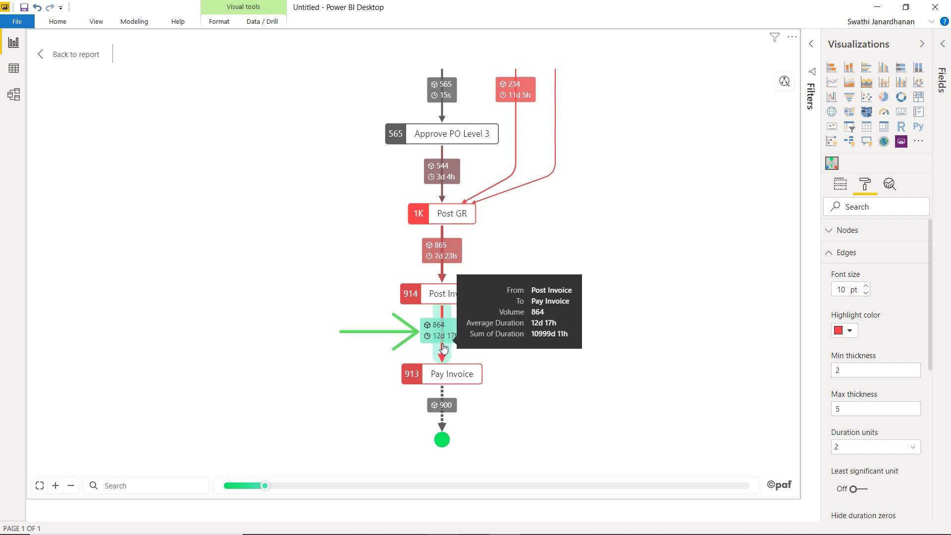
pyautogui.moveTo(444, 230)
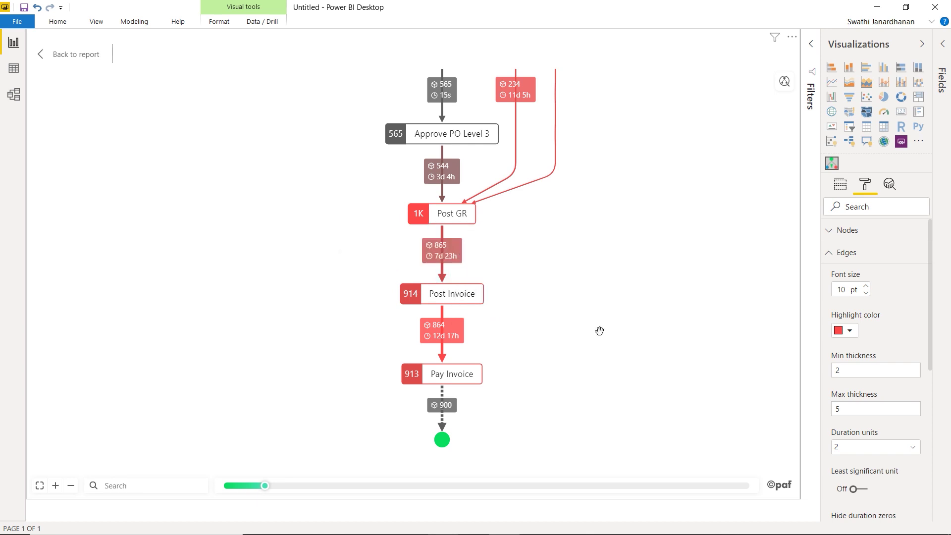
# Step: Leave the edge highlight colour red, pan past Approve PO Level 2, and fit the whole map to view
pyautogui.click(851, 333)
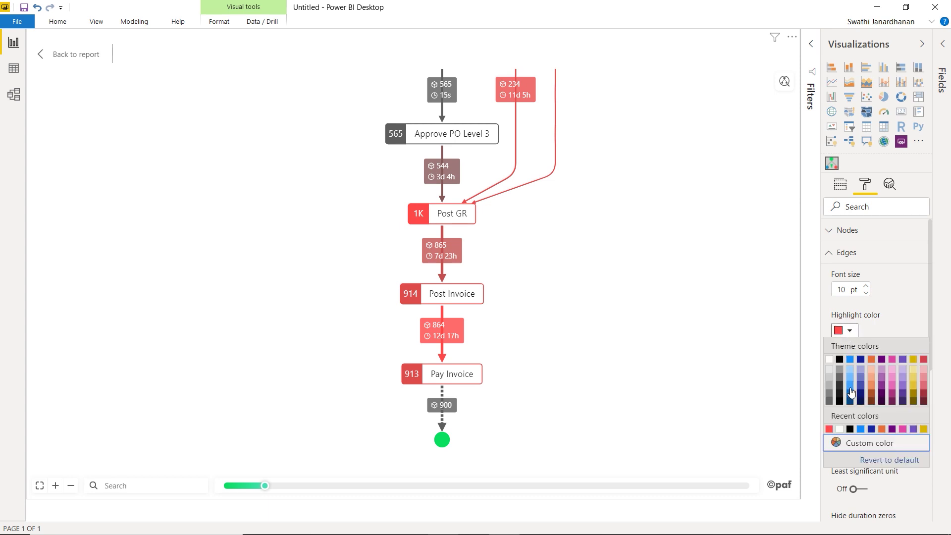
pyautogui.click(850, 331)
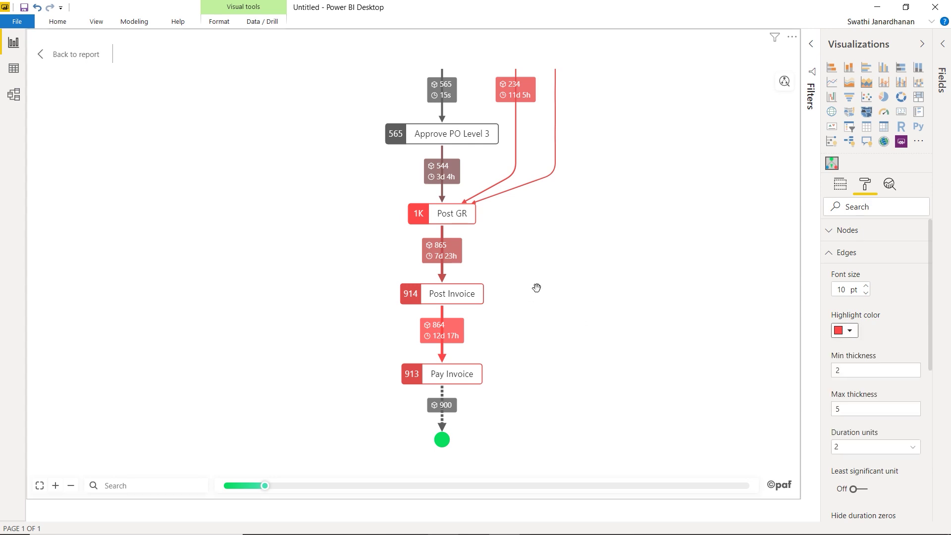
pyautogui.moveTo(537, 287); pyautogui.dragTo(530, 325)
pyautogui.moveTo(466, 260)
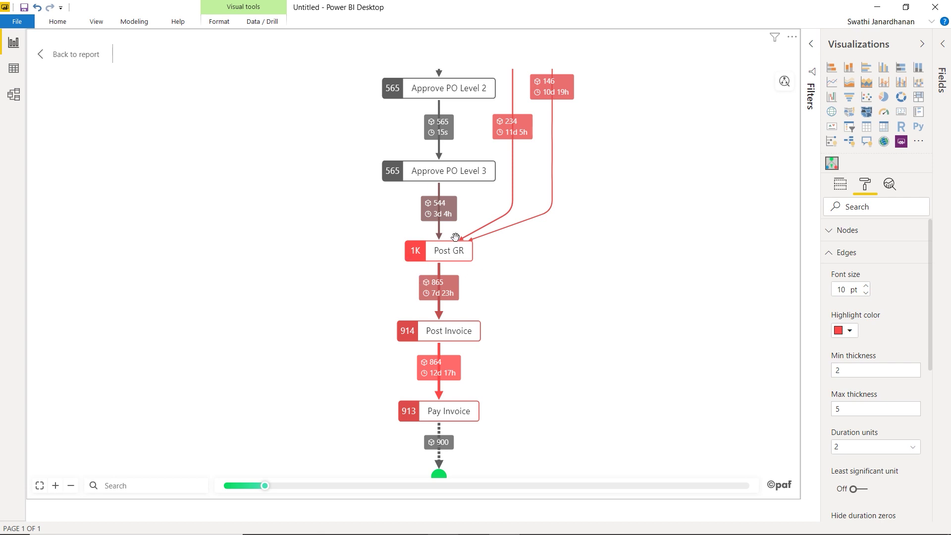
pyautogui.moveTo(509, 288)
pyautogui.click(40, 485)
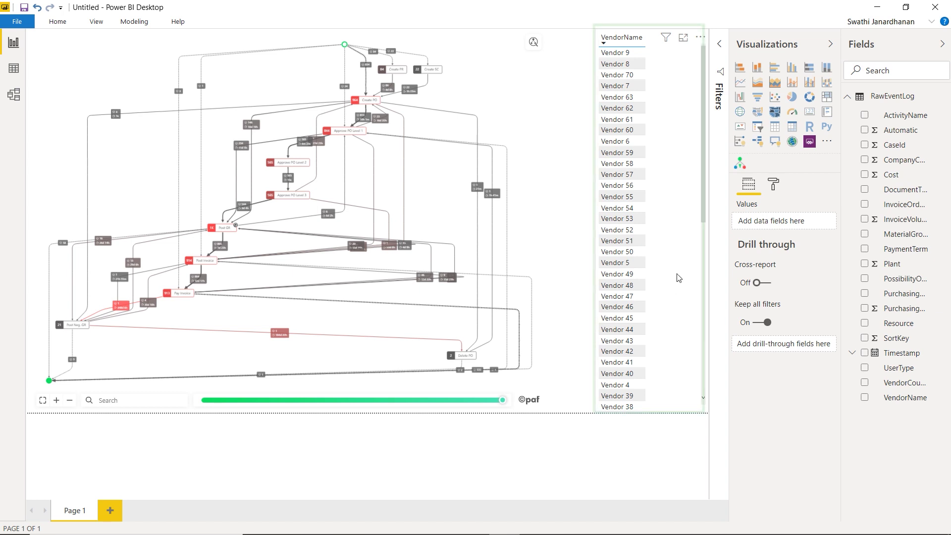
# Step: Collapse the Visualizations and Fields panes so the map and VendorName list fill the canvas
pyautogui.click(679, 248)
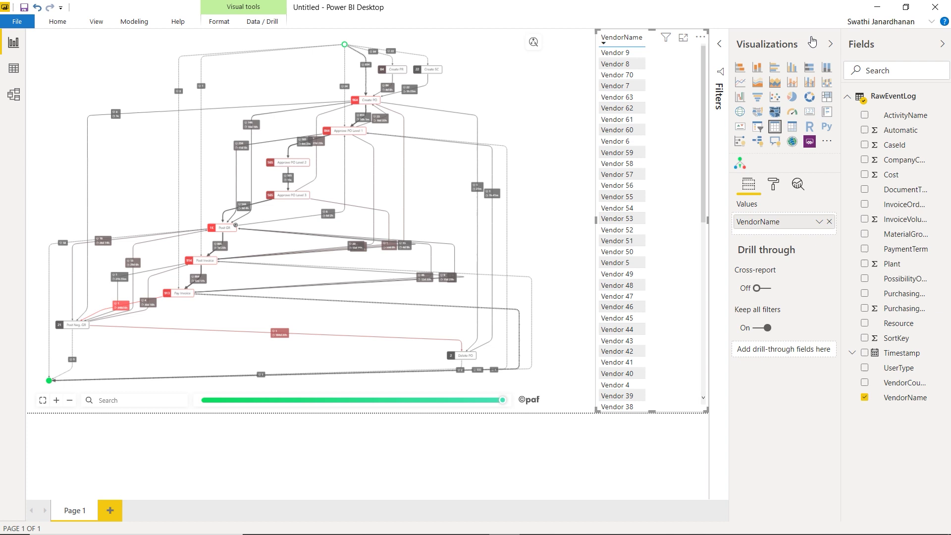
pyautogui.click(830, 43)
pyautogui.click(943, 44)
pyautogui.click(713, 432)
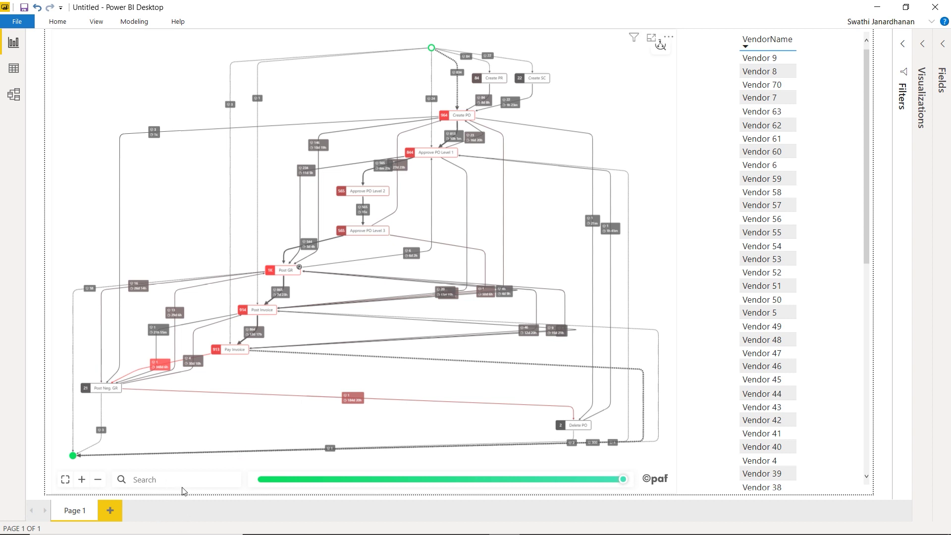
# Step: Search the map for 'neg' to locate Post Neg. GR, clear the search, and select that node
pyautogui.click(154, 480)
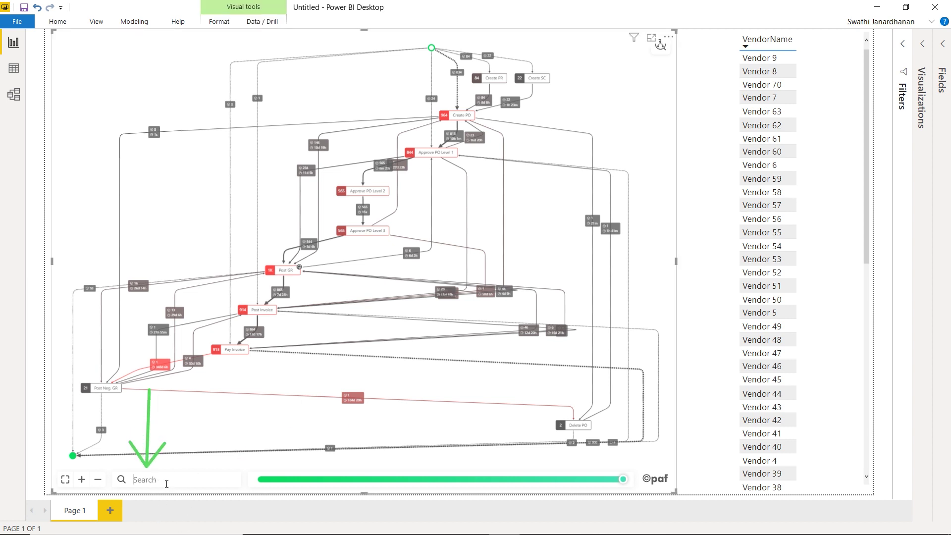
pyautogui.write('neg')
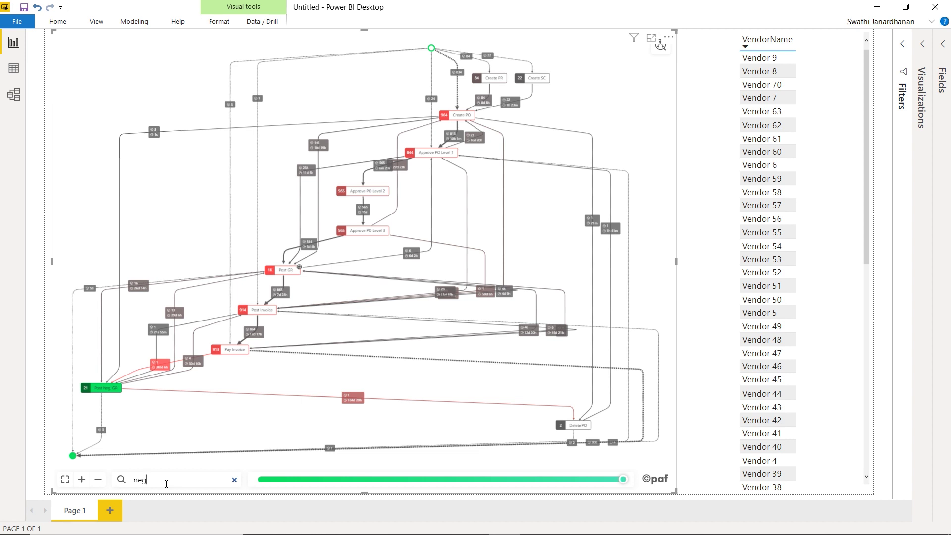
pyautogui.press('Return')
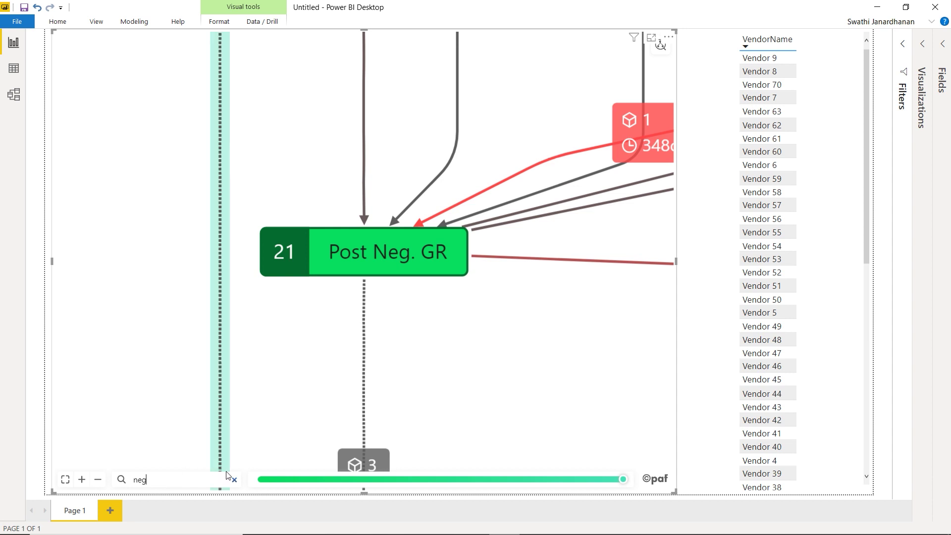
pyautogui.click(234, 480)
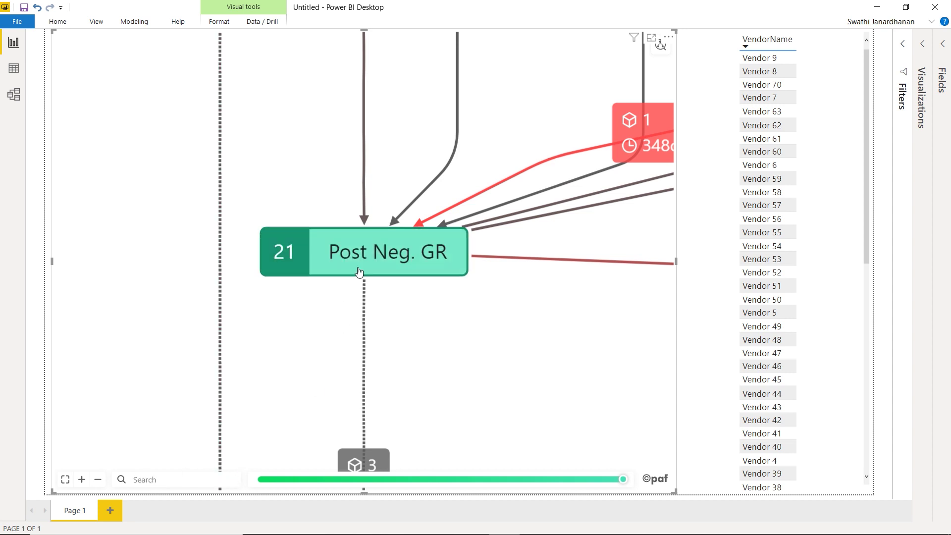
pyautogui.click(375, 258)
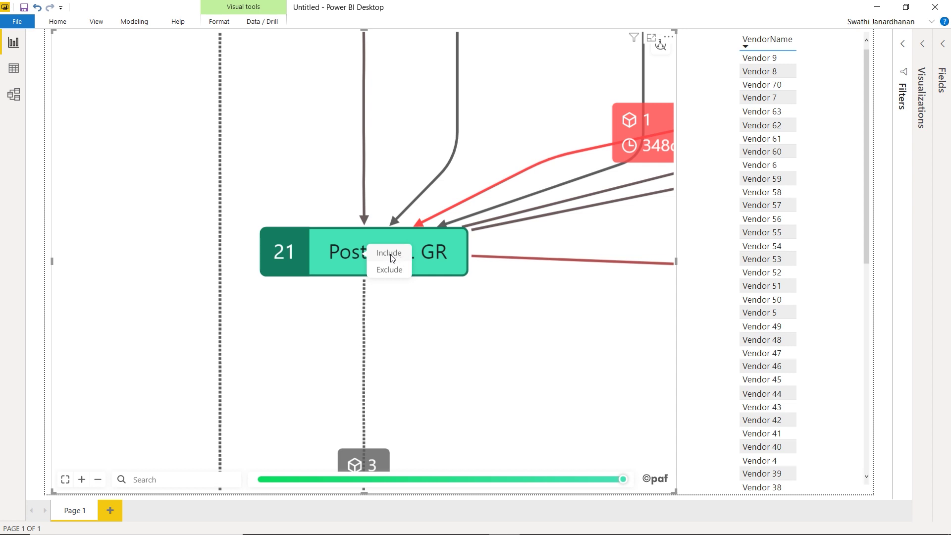
# Step: Include only the 21 cases passing through Post Neg. GR, leaving nine vendors in the VendorName list
pyautogui.click(391, 257)
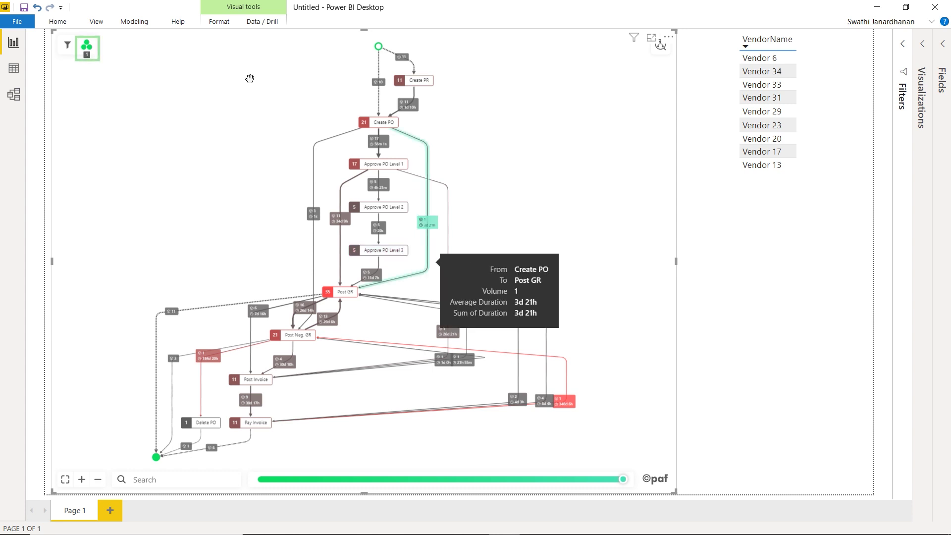
pyautogui.moveTo(88, 47)
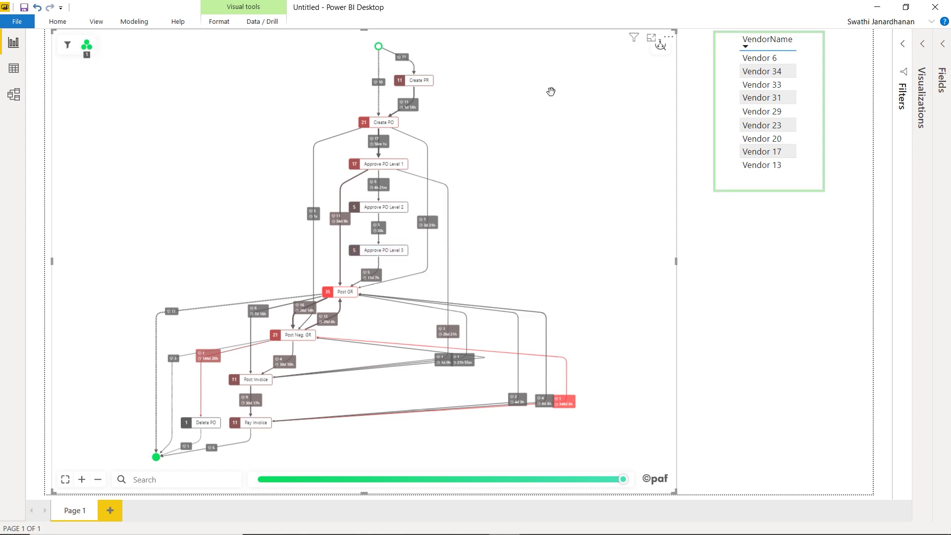
pyautogui.click(789, 221)
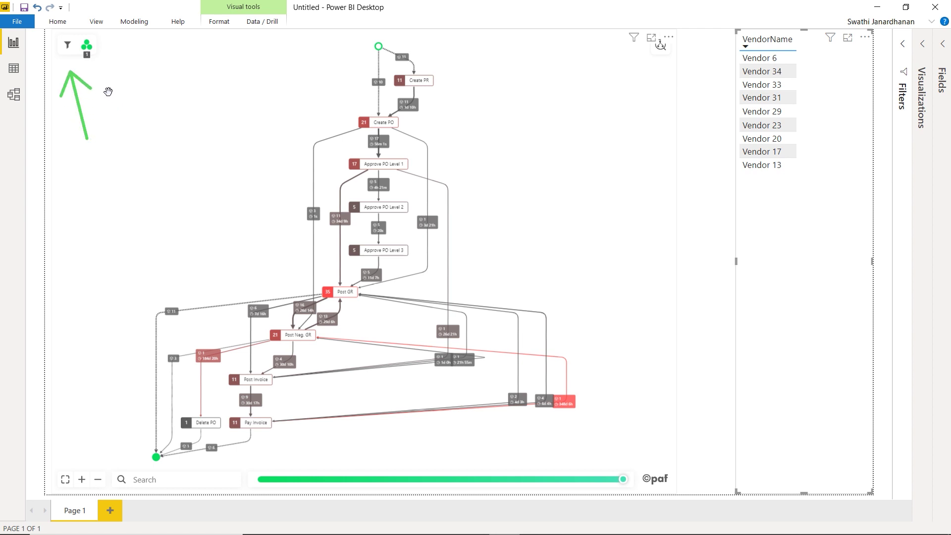
pyautogui.moveTo(81, 51)
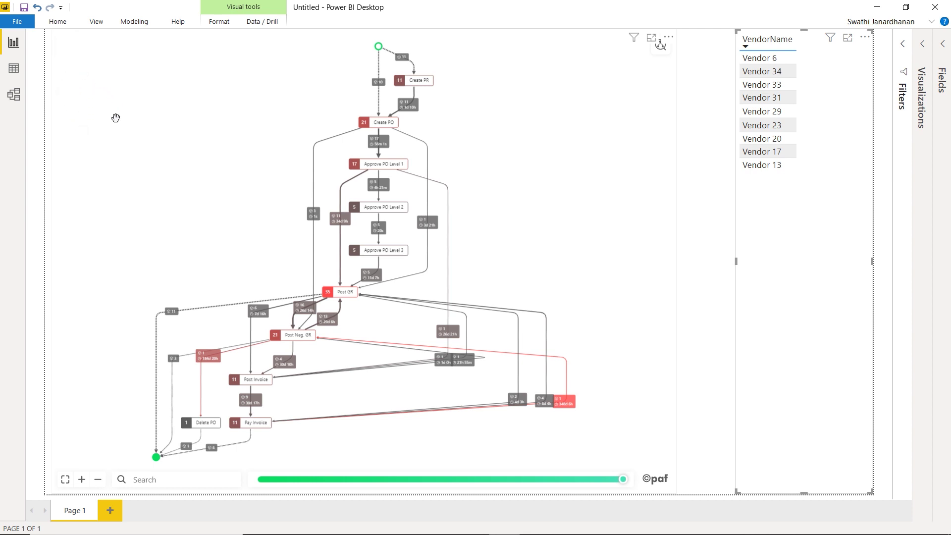
# Step: Select the enlarged process map and show its CaseId, ActivityName and Timestamp fields in Visualizations
pyautogui.click(144, 163)
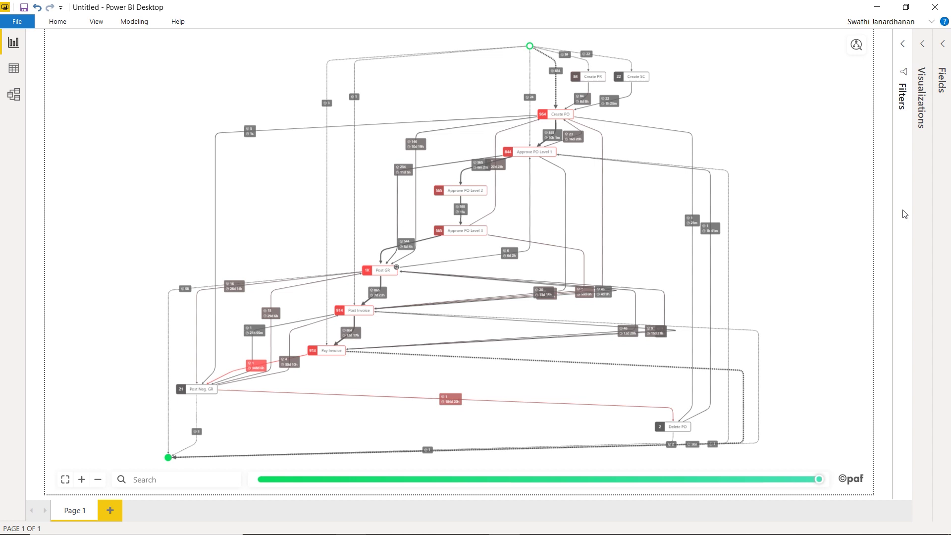
pyautogui.click(816, 198)
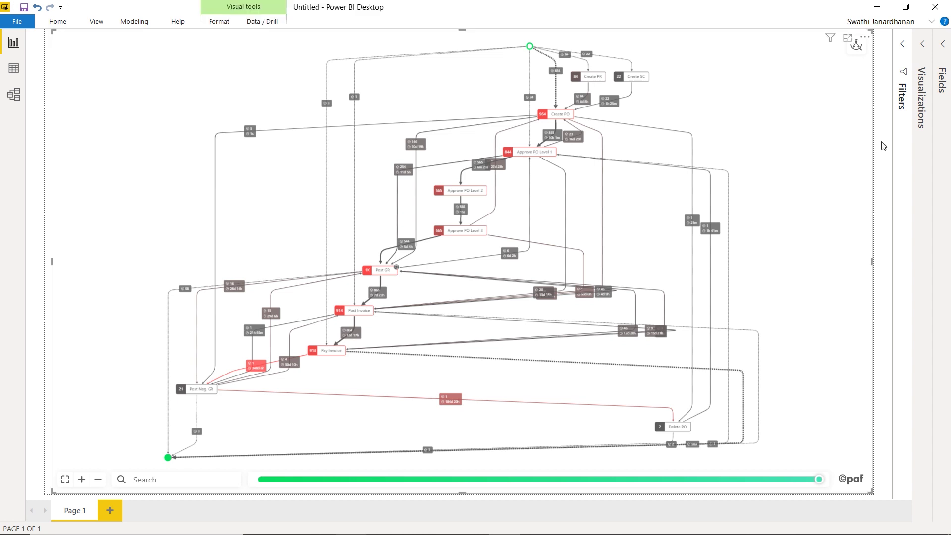
pyautogui.click(919, 55)
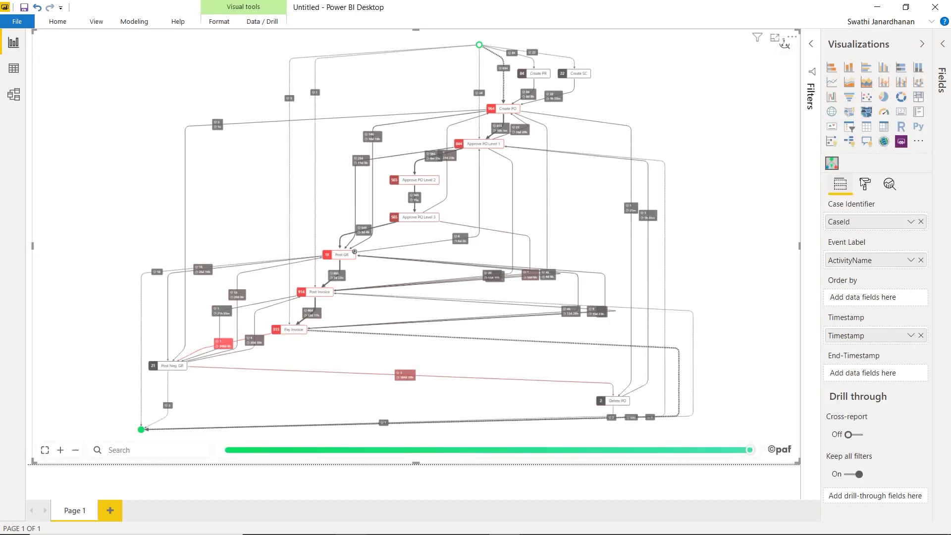
# Step: Show the map's Format options: Nodes, Edges, Conformance and Legend
pyautogui.click(865, 184)
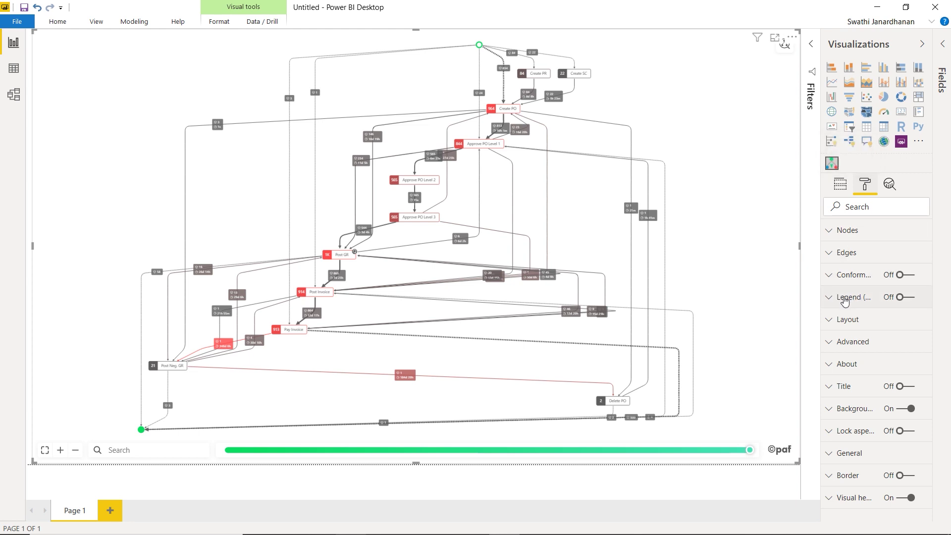
pyautogui.moveTo(844, 303)
# Step: Turn on the process map legend grouped by Year
pyautogui.click(847, 298)
pyautogui.click(911, 297)
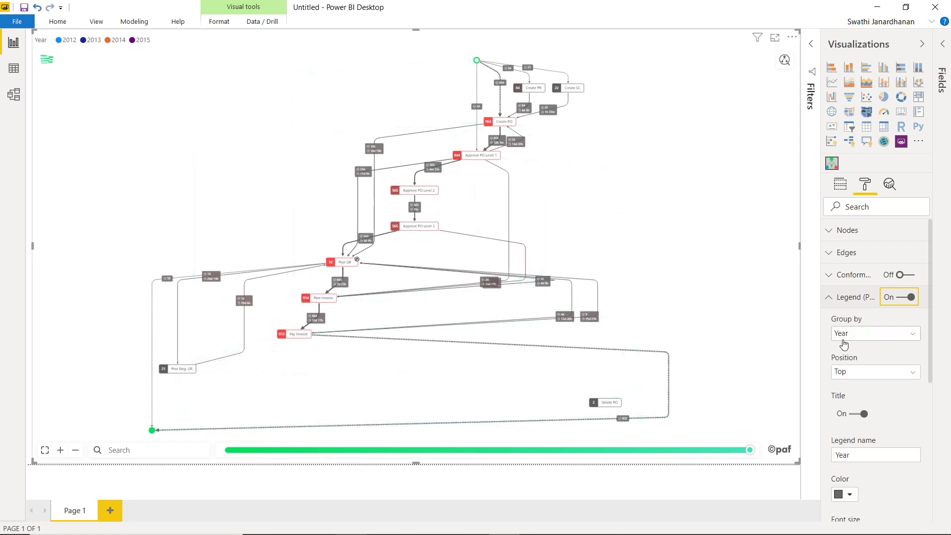
pyautogui.click(862, 333)
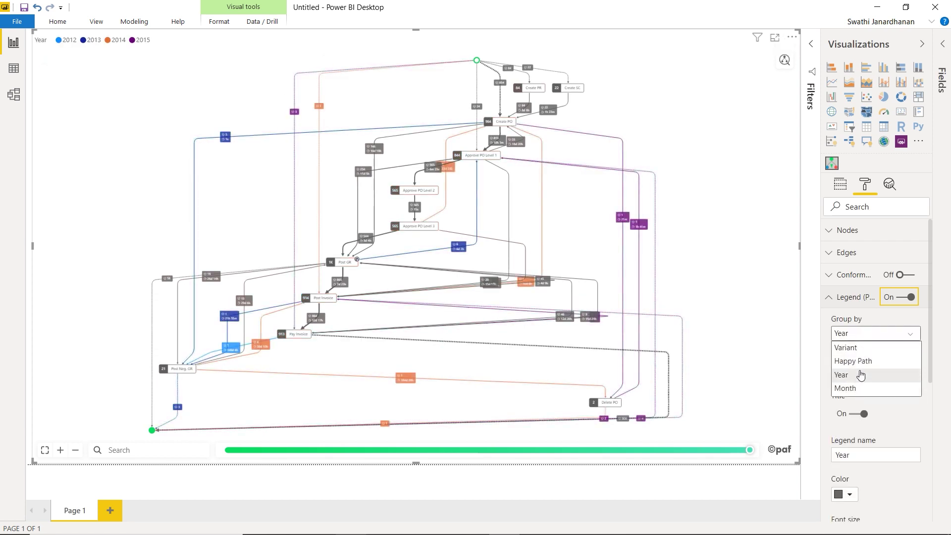
pyautogui.click(909, 336)
# Step: Keep the Unique highlight layout and cut the map to its most frequent paths, about 12%
pyautogui.scroll(-5, 895, 396)
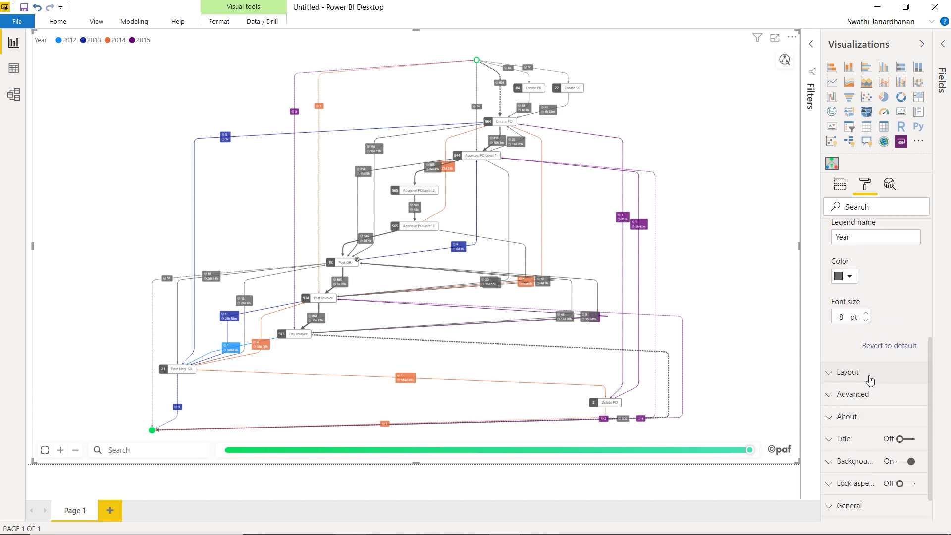
pyautogui.click(870, 379)
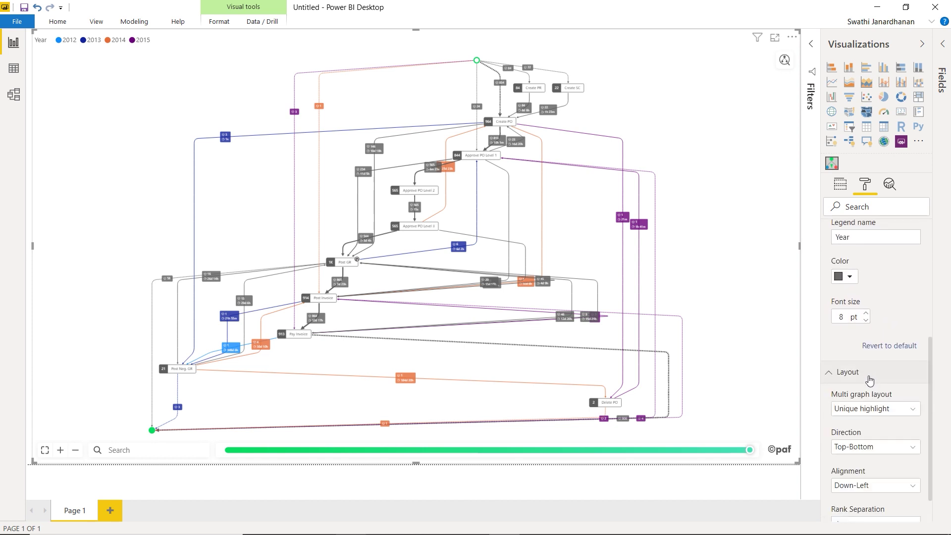
pyautogui.click(875, 412)
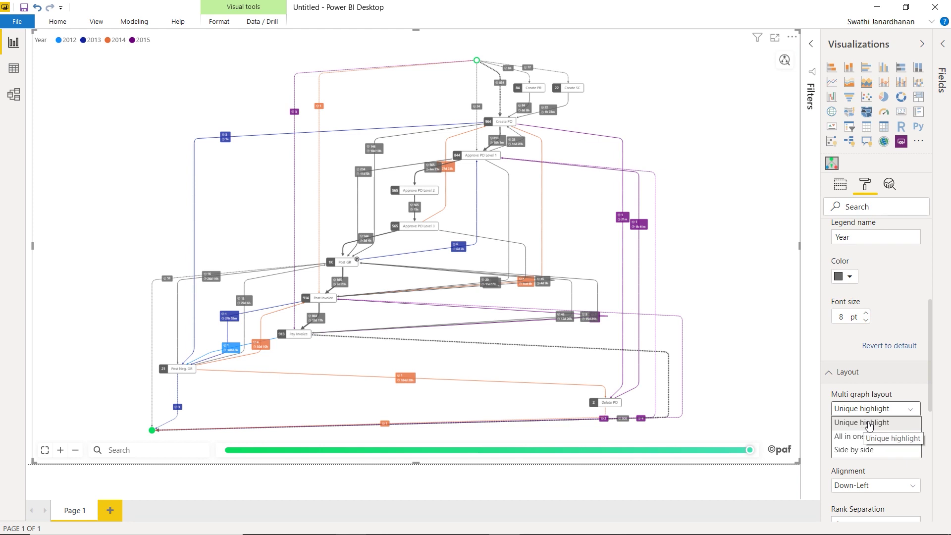
pyautogui.click(870, 412)
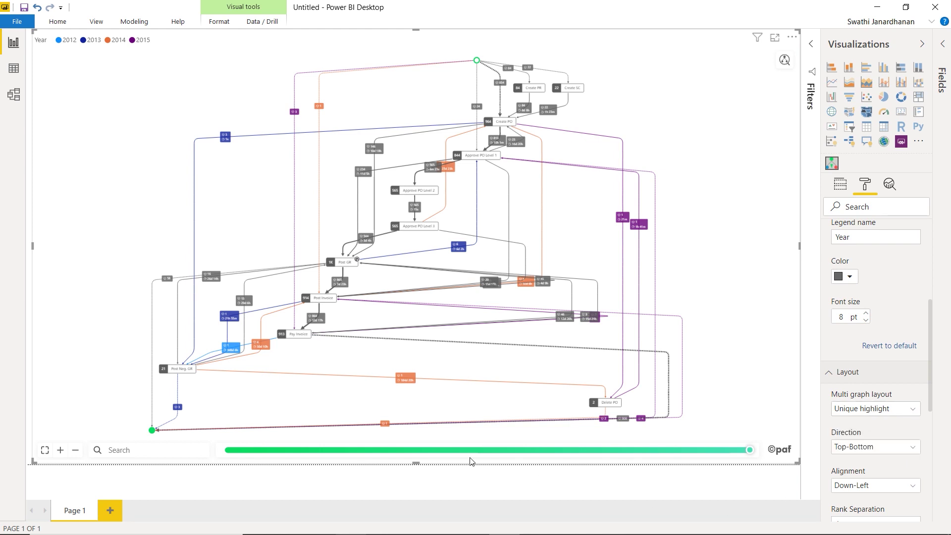
pyautogui.moveTo(450, 386)
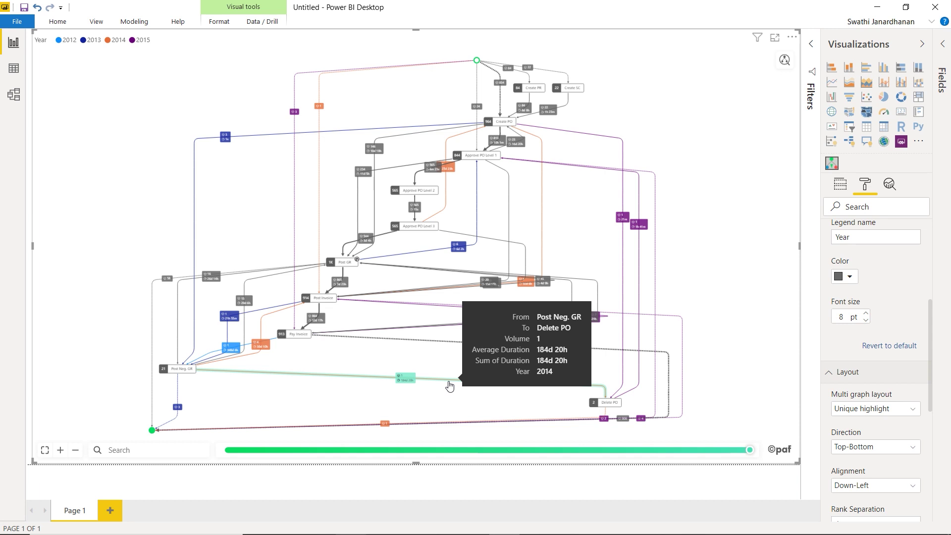
pyautogui.click(288, 450)
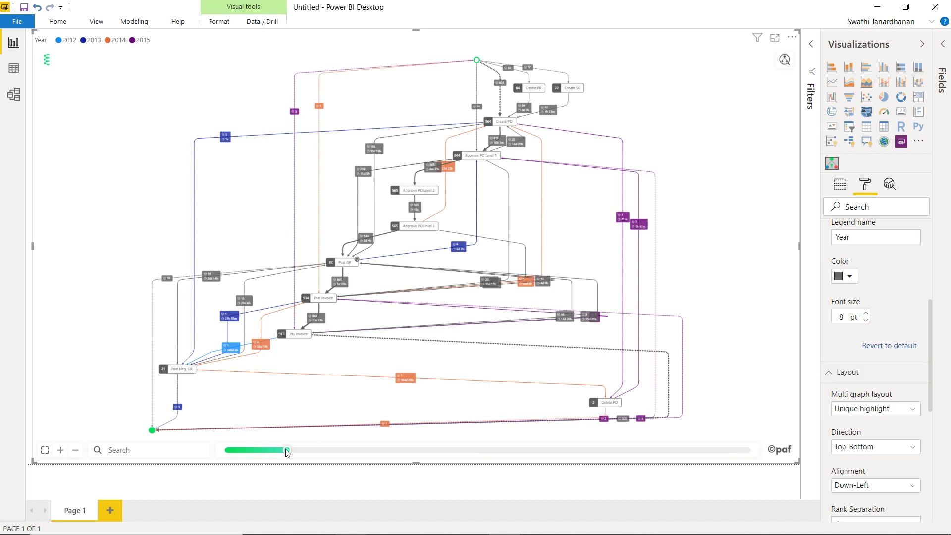
# Step: Set Multi graph layout to All in one, drawing year-coloured edges between activities in one map
pyautogui.click(851, 409)
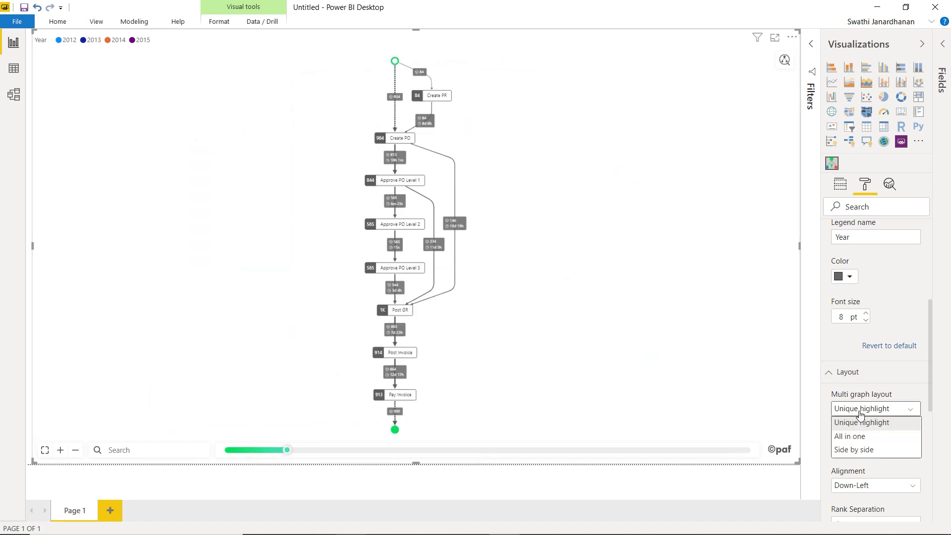
pyautogui.click(861, 439)
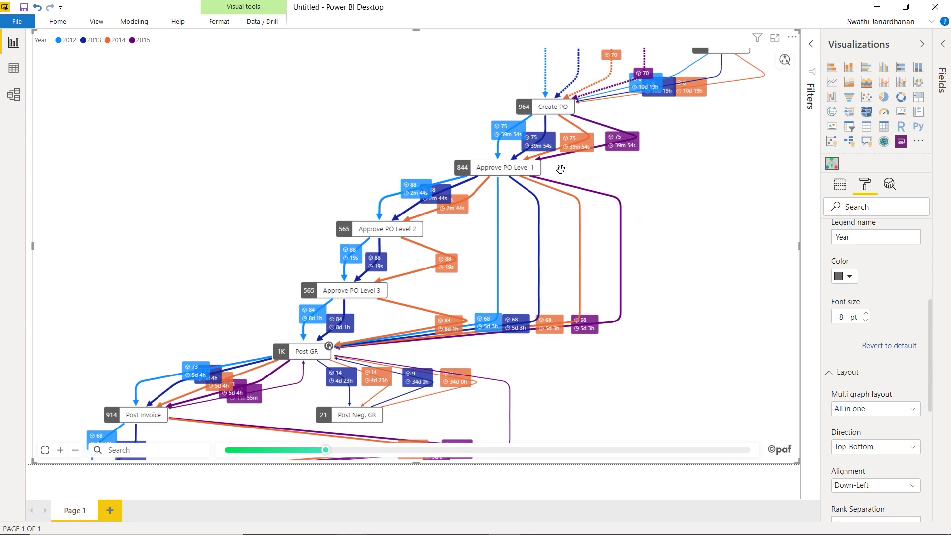
pyautogui.moveTo(592, 193)
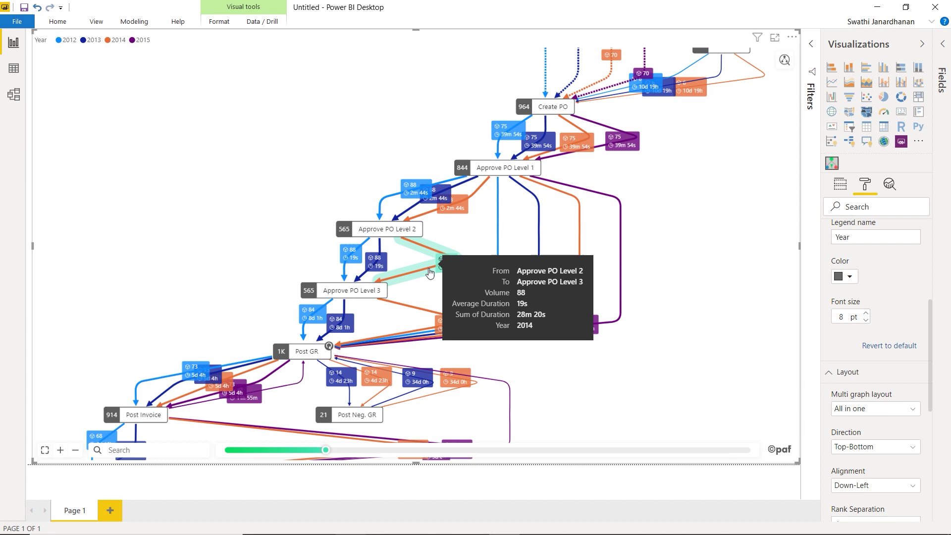
pyautogui.click(863, 412)
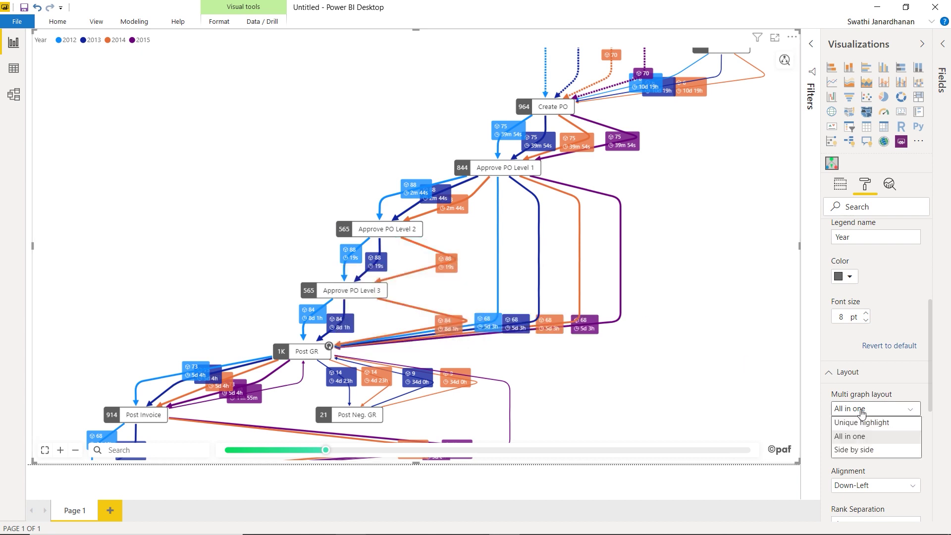
# Step: Set Multi graph layout to Side by side, showing one process graph per year
pyautogui.click(860, 452)
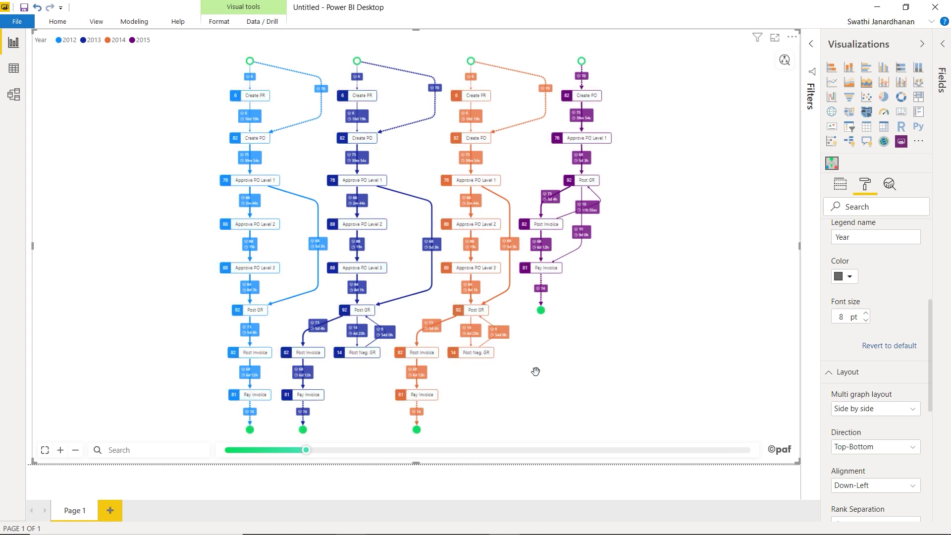
pyautogui.moveTo(250, 289)
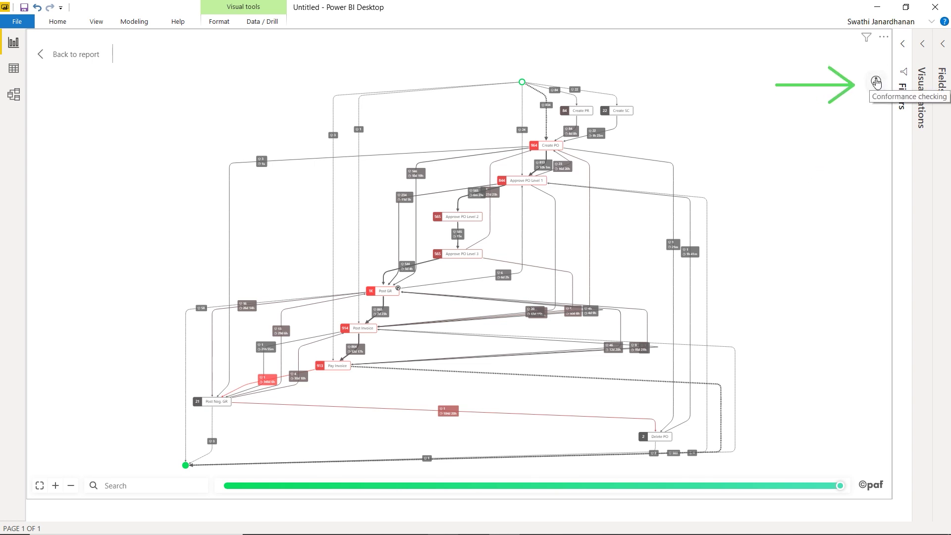
# Step: Turn on conformance checking and narrow the map to the single Create PO–Pay Invoice path
pyautogui.click(876, 82)
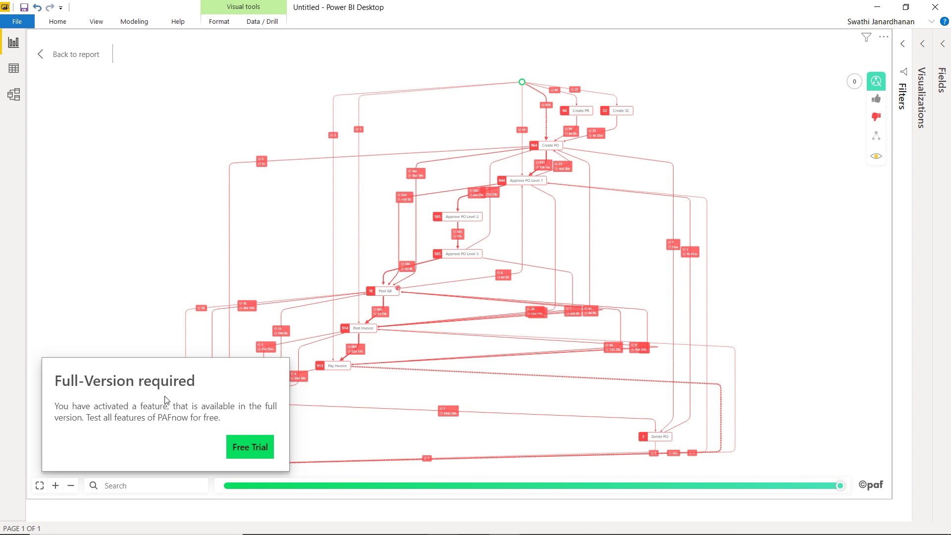
pyautogui.click(228, 486)
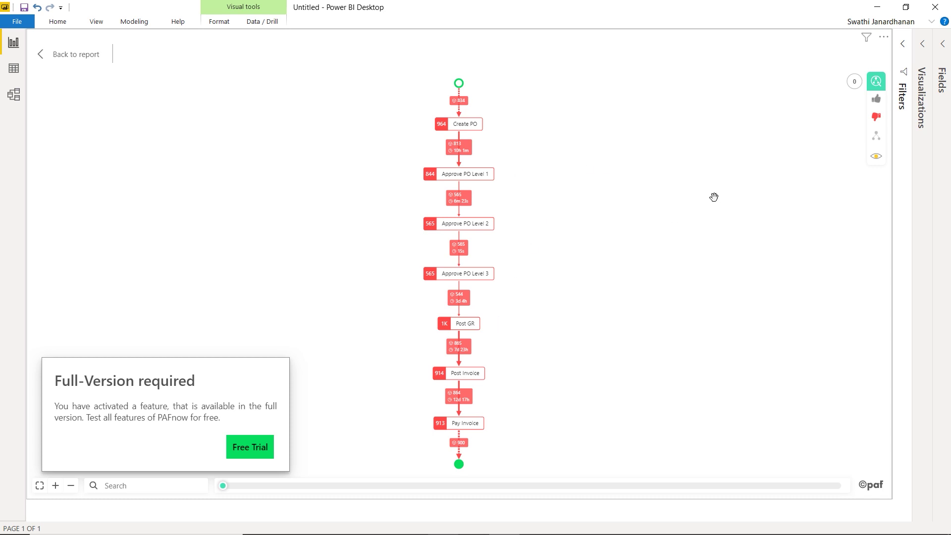
# Step: Accept the main path as the reference model, preview it, then add more process variants
pyautogui.click(877, 105)
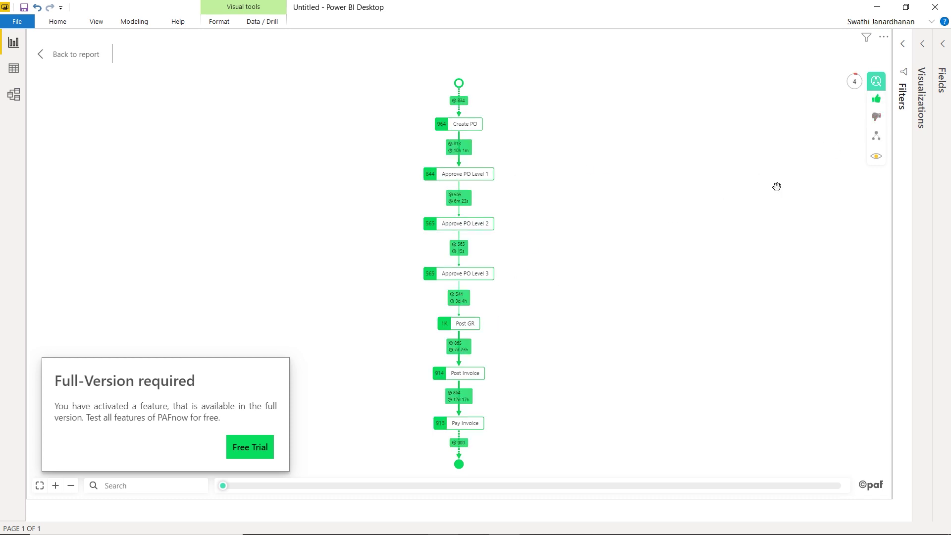
pyautogui.click(877, 140)
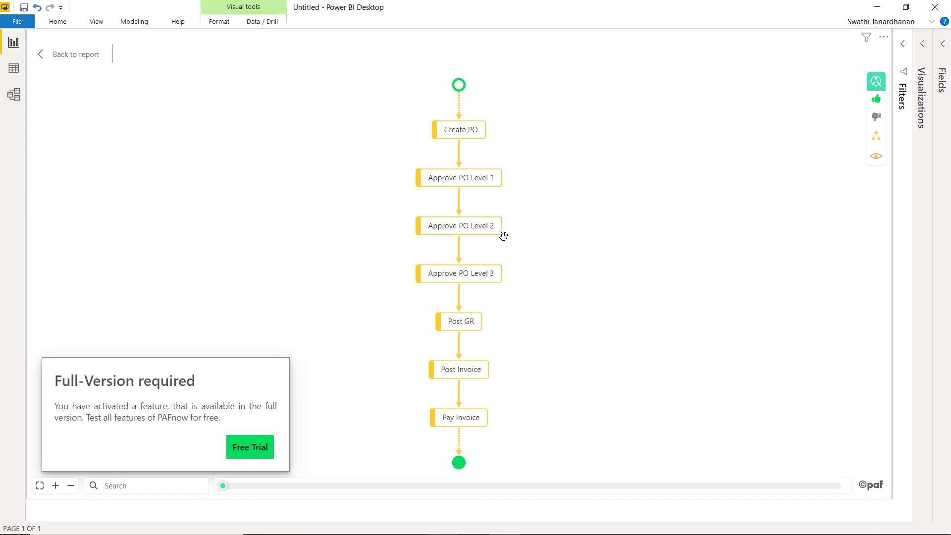
pyautogui.click(877, 137)
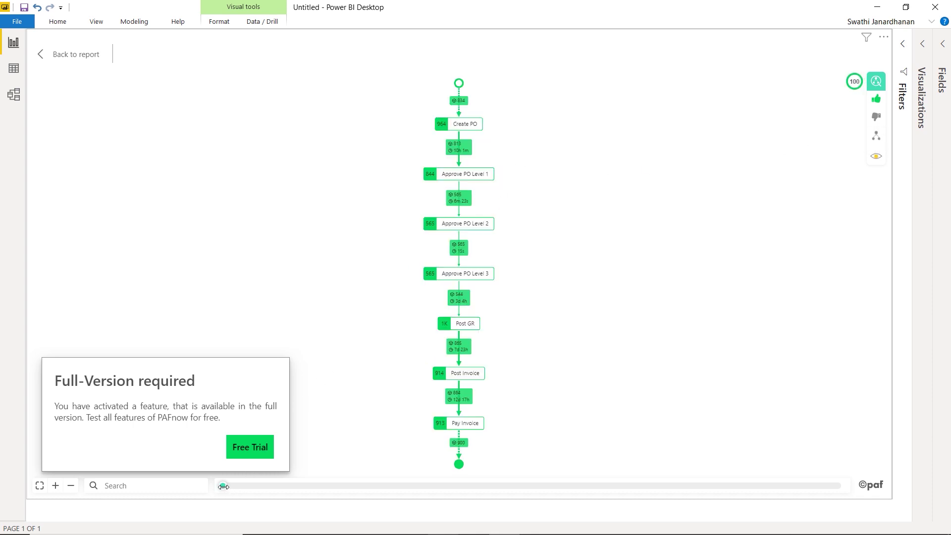
pyautogui.moveTo(227, 486); pyautogui.dragTo(247, 486)
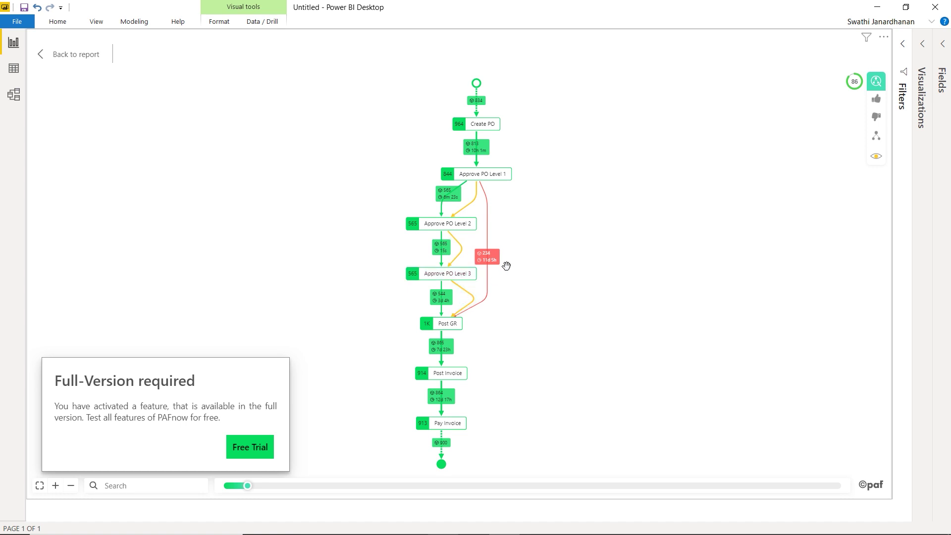
# Step: Widen the map to every process variant, revealing many red deviation edges and a 46 score
pyautogui.moveTo(489, 212)
pyautogui.moveTo(248, 487); pyautogui.dragTo(348, 485)
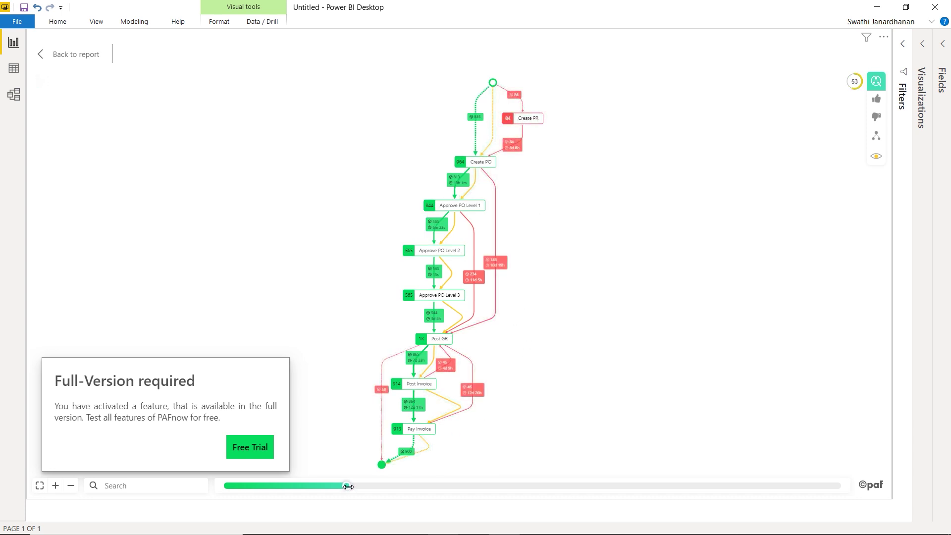
pyautogui.moveTo(348, 486); pyautogui.dragTo(855, 487)
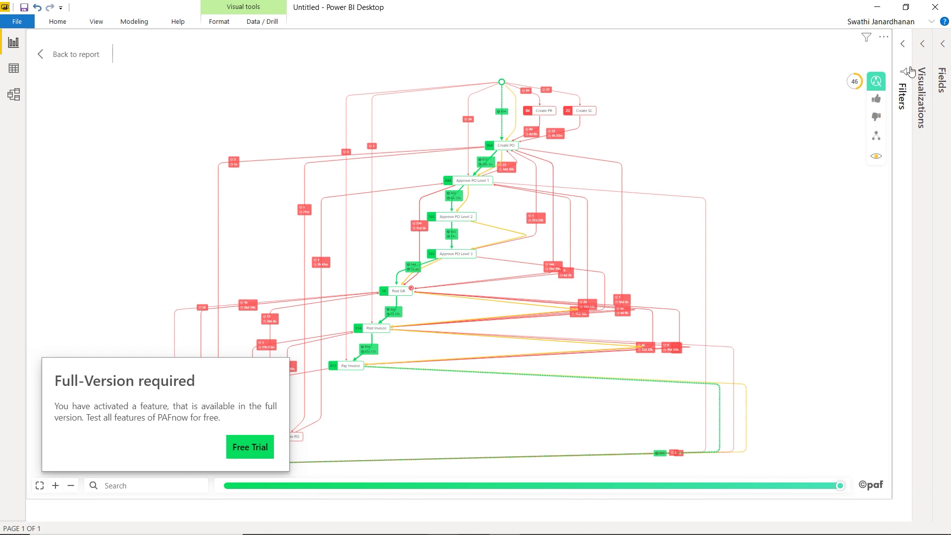
pyautogui.click(922, 49)
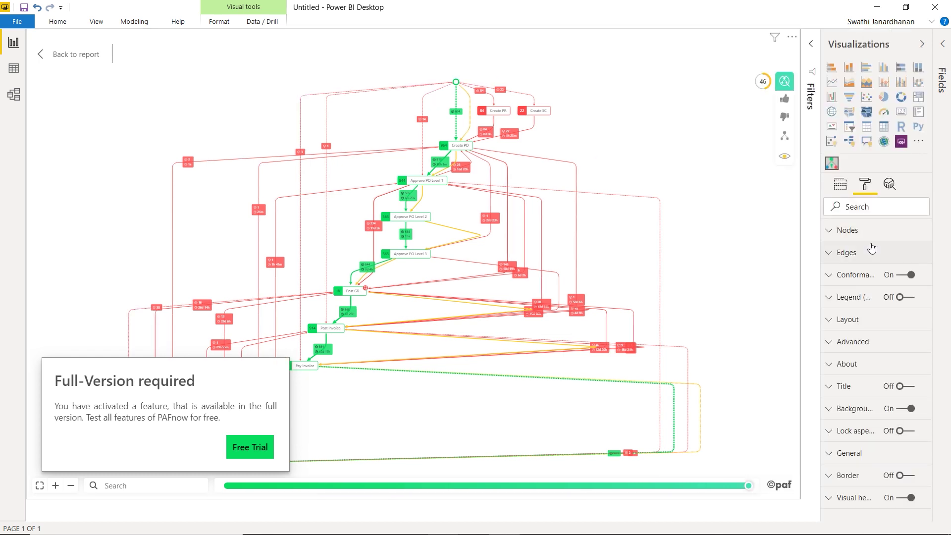
pyautogui.click(859, 275)
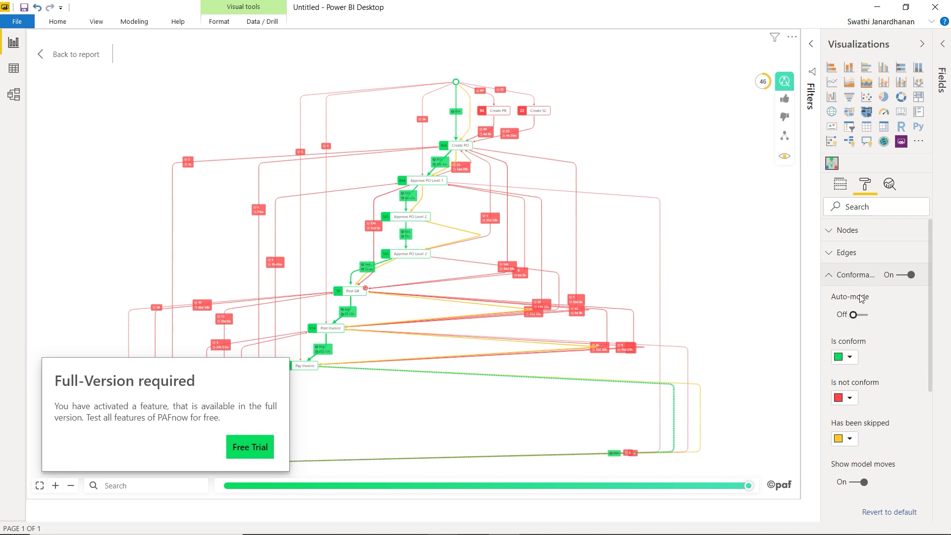
pyautogui.click(922, 44)
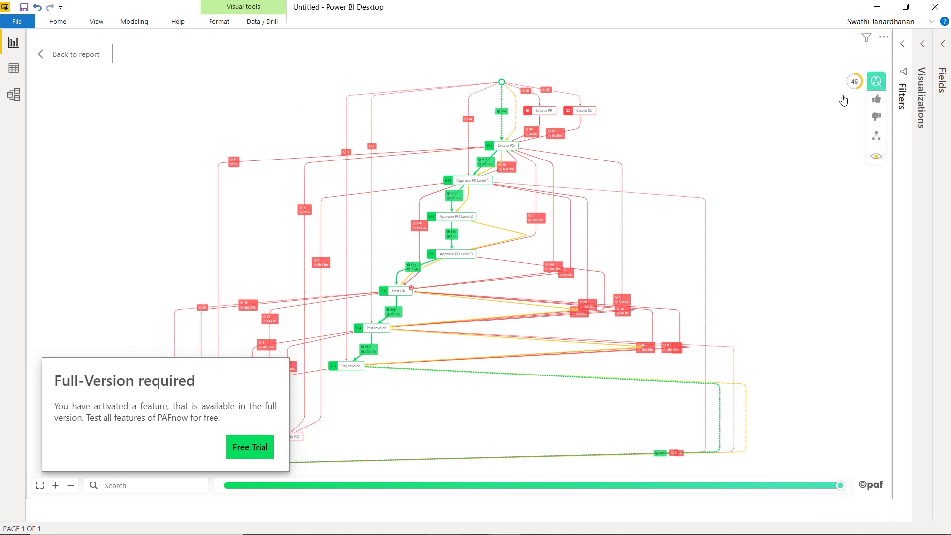
# Step: Turn conformance checking off on the process map so the 46 score disappears
pyautogui.click(876, 83)
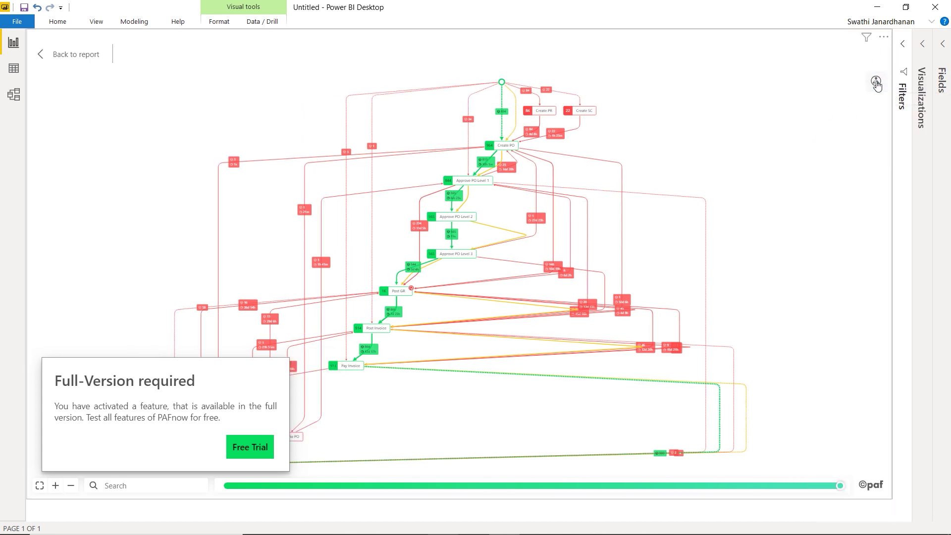